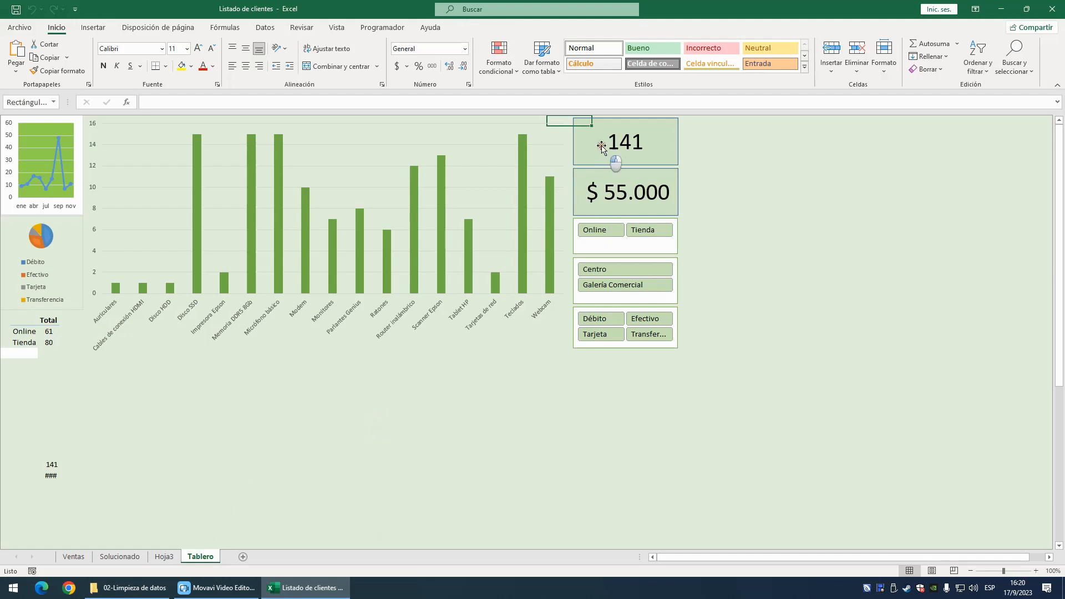
- Filter the dashboard through its slicers by sale channel, branch and payment method, trying Online, Tienda, Centro, Galería Comercial, Débito, Tarjeta and Efectivo
left_click(591, 229)
left_click(653, 233)
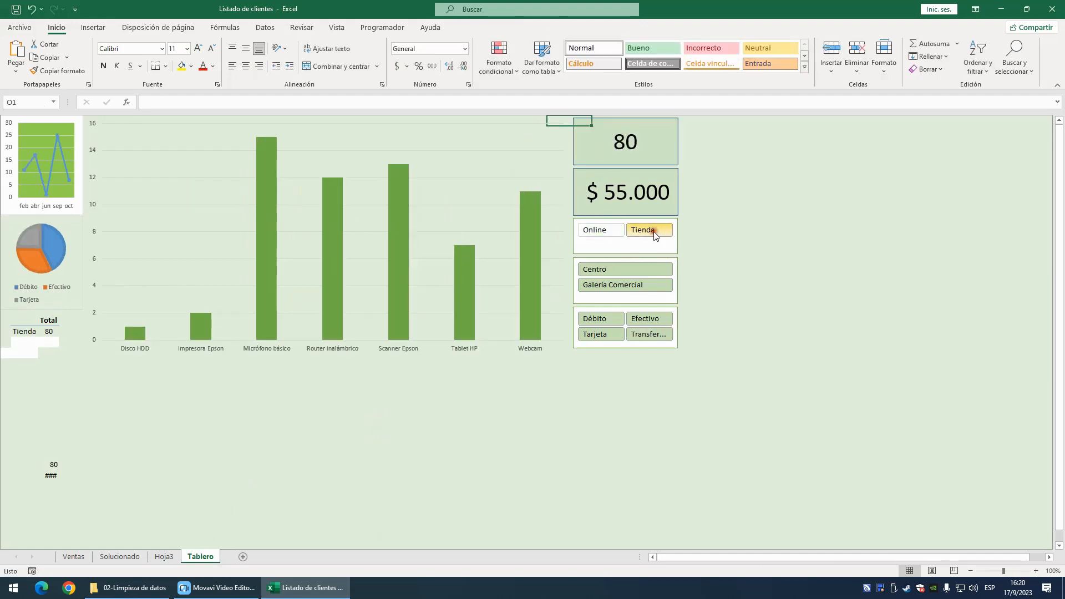
left_click(610, 269)
left_click(613, 285)
left_click(600, 319)
left_click(600, 335)
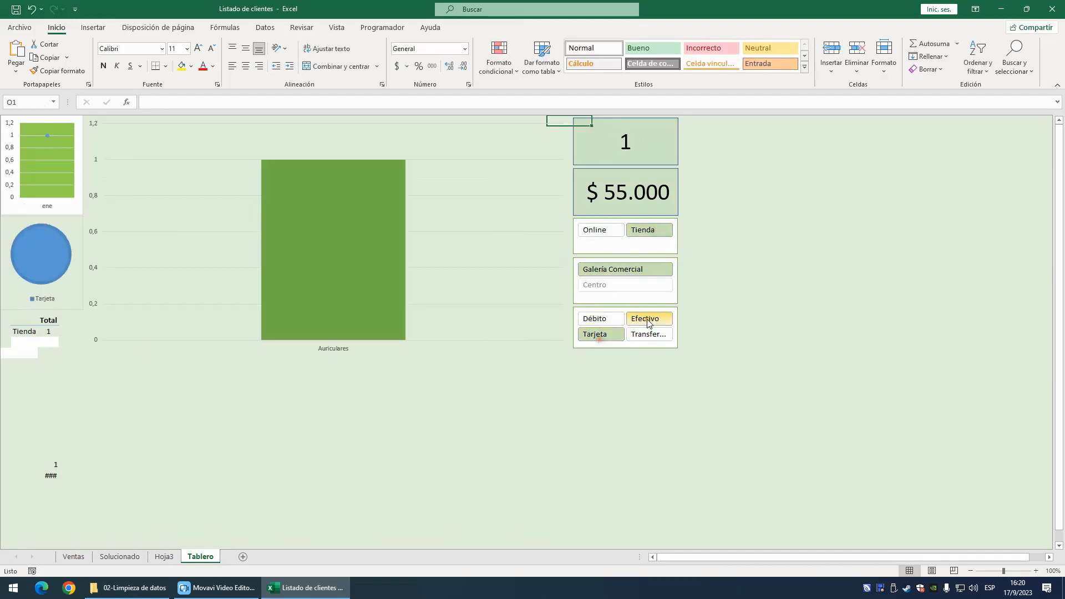
left_click(644, 320)
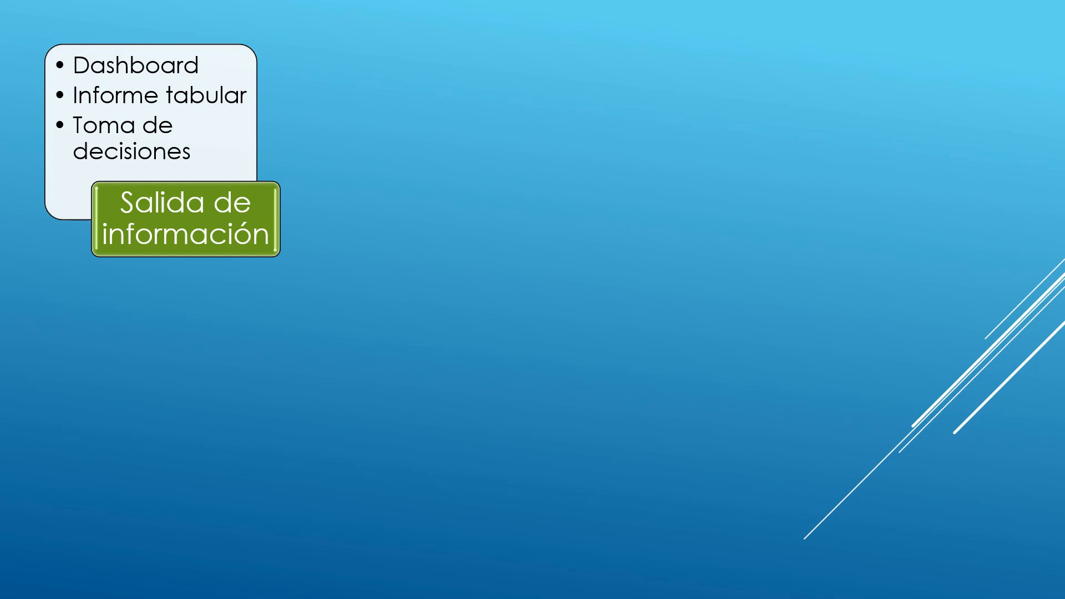
key("Right")
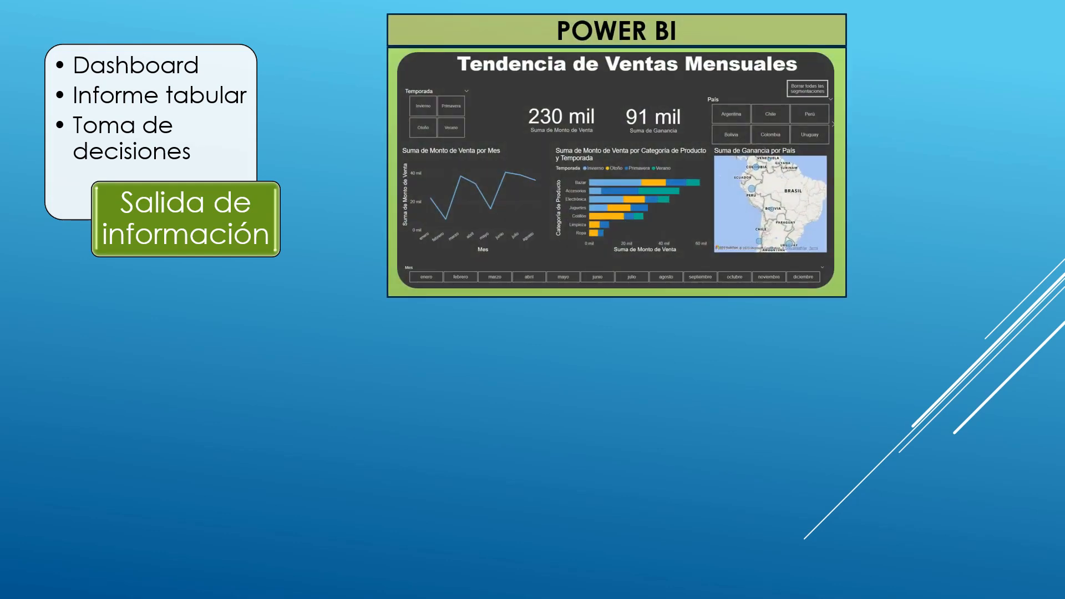
key("Right")
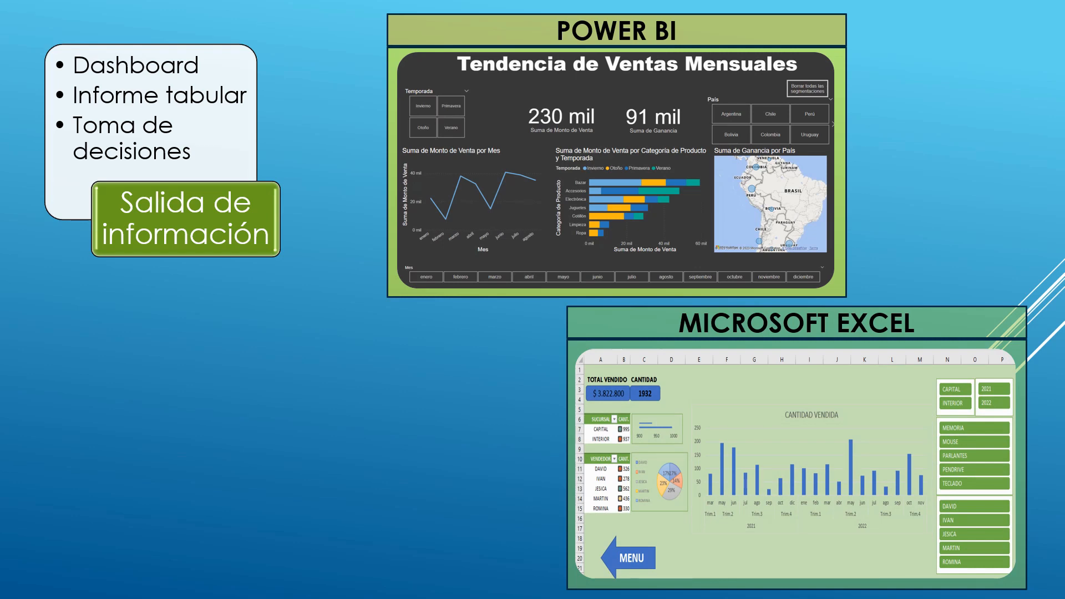
key("Right")
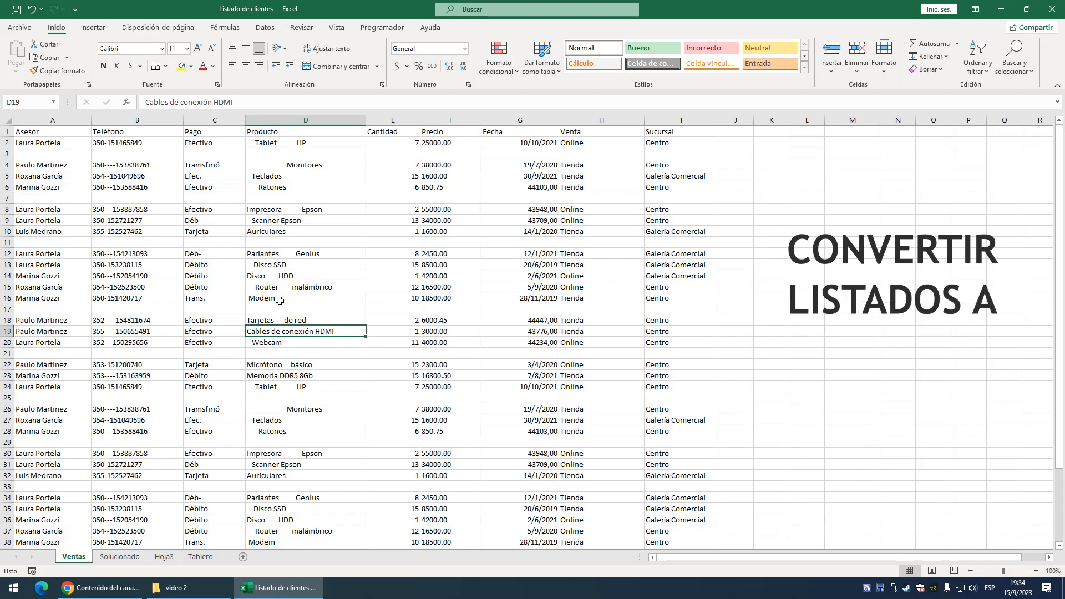
- Convert the sales list in A1:I45 of the Ventas sheet into a table with headers
left_click_drag(67, 129, 673, 528)
scroll(430, 271, "up", 3)
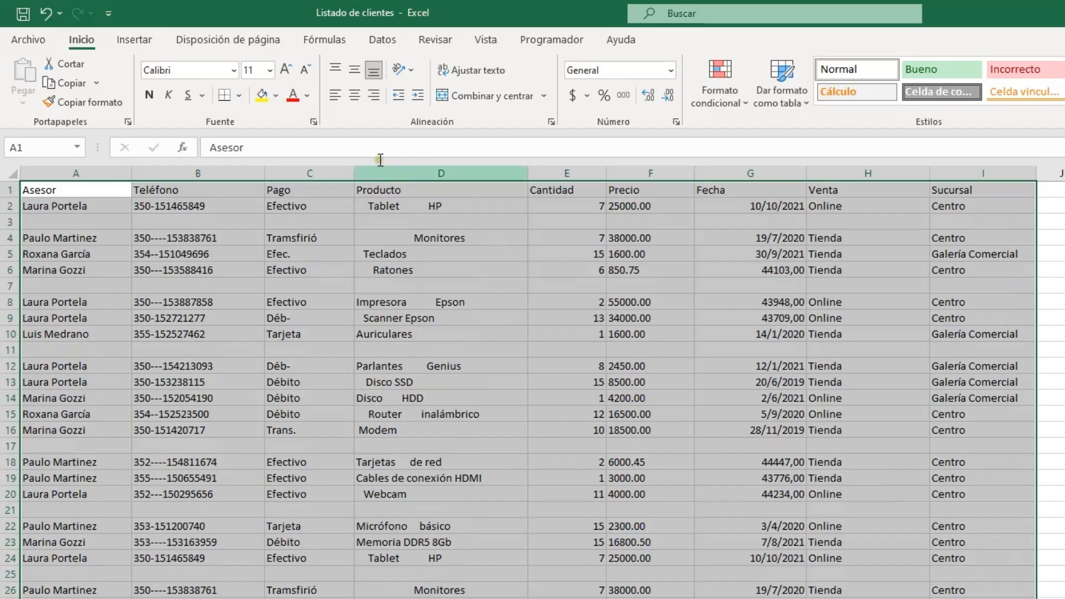
left_click(136, 41)
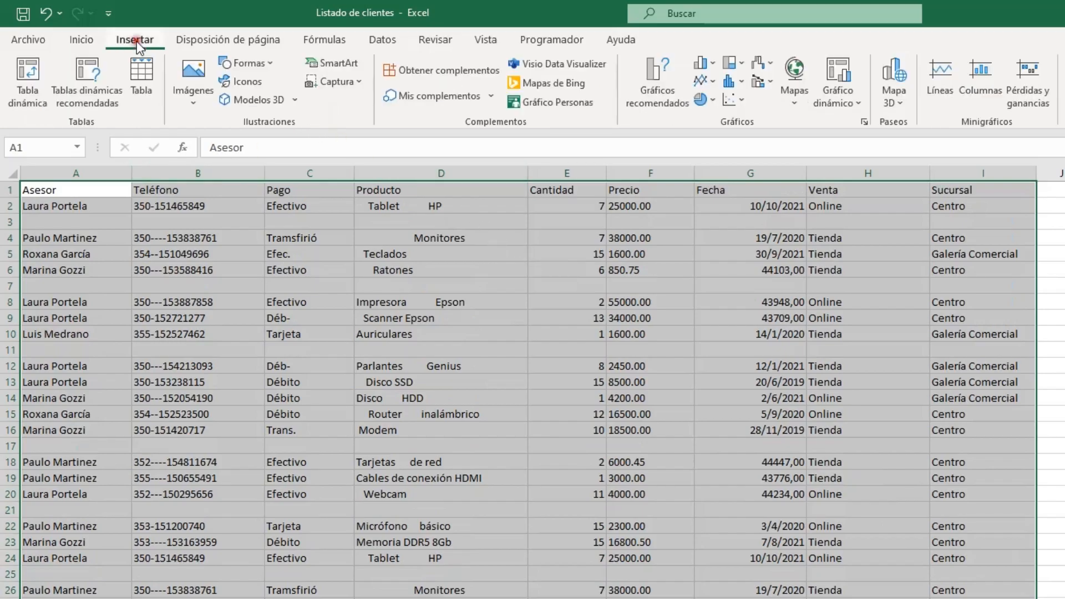
left_click(142, 84)
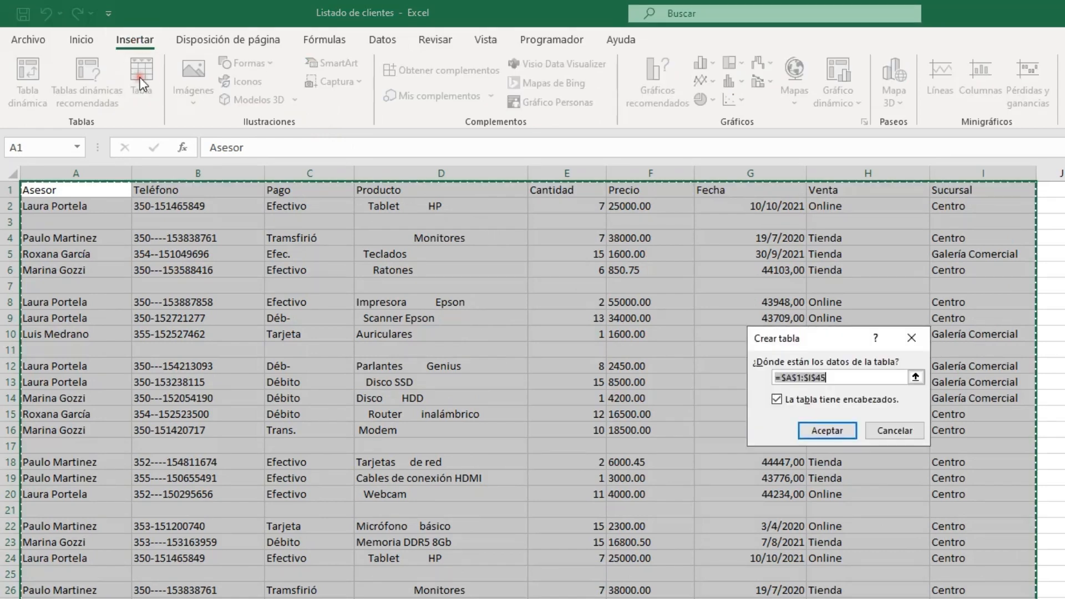
left_click(817, 434)
left_click(820, 438)
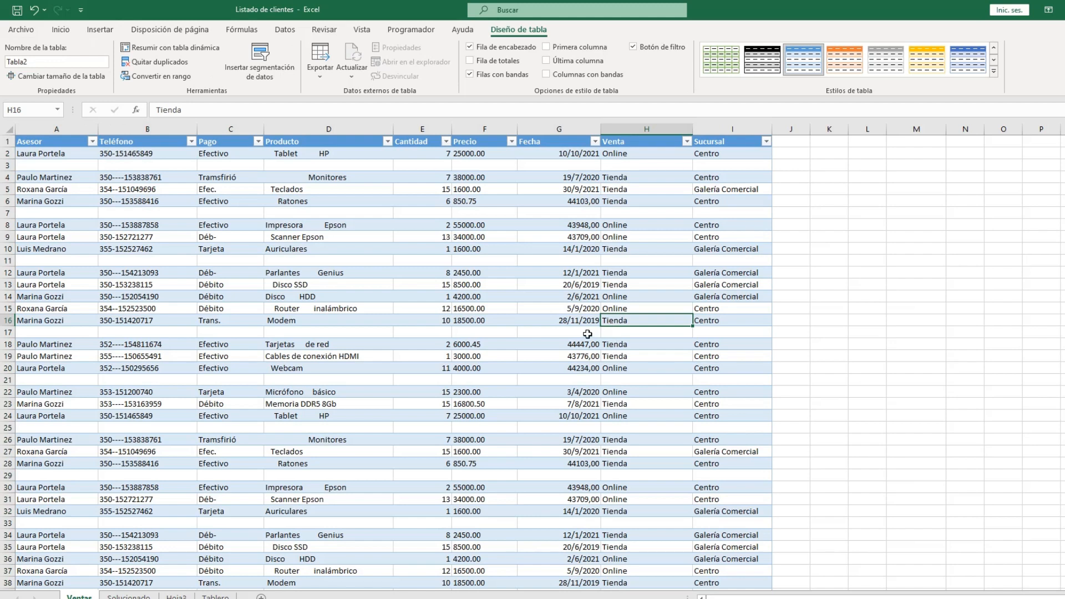
left_click(294, 260)
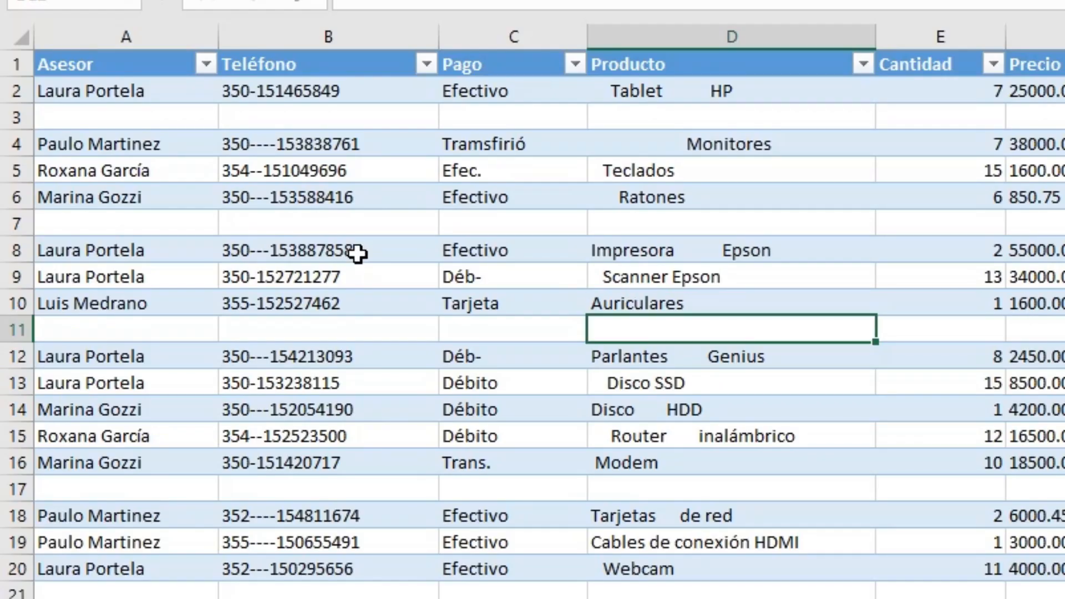
left_click(189, 198)
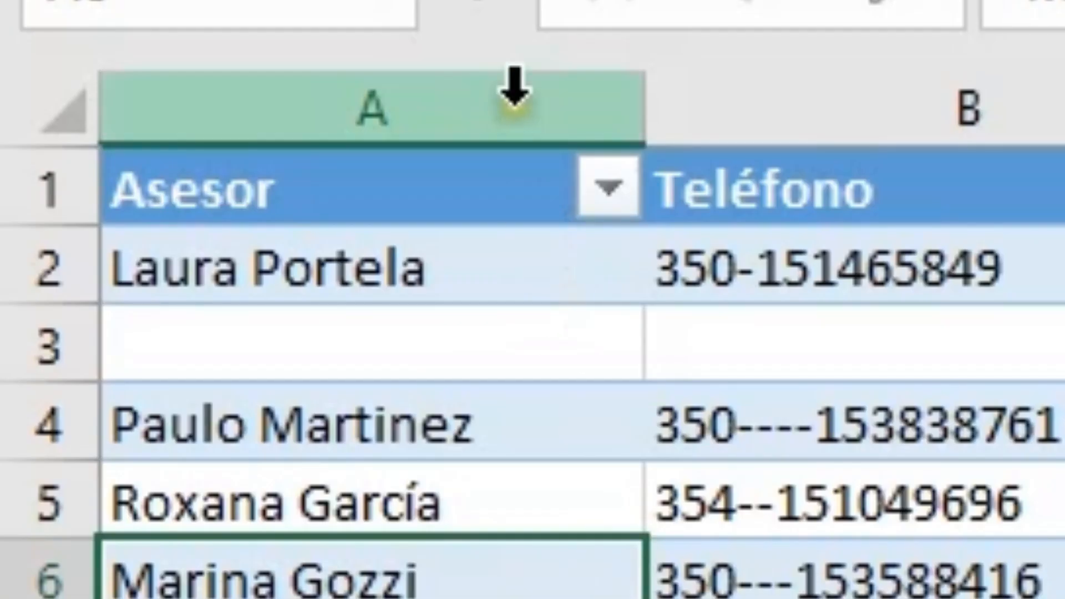
left_click(174, 33)
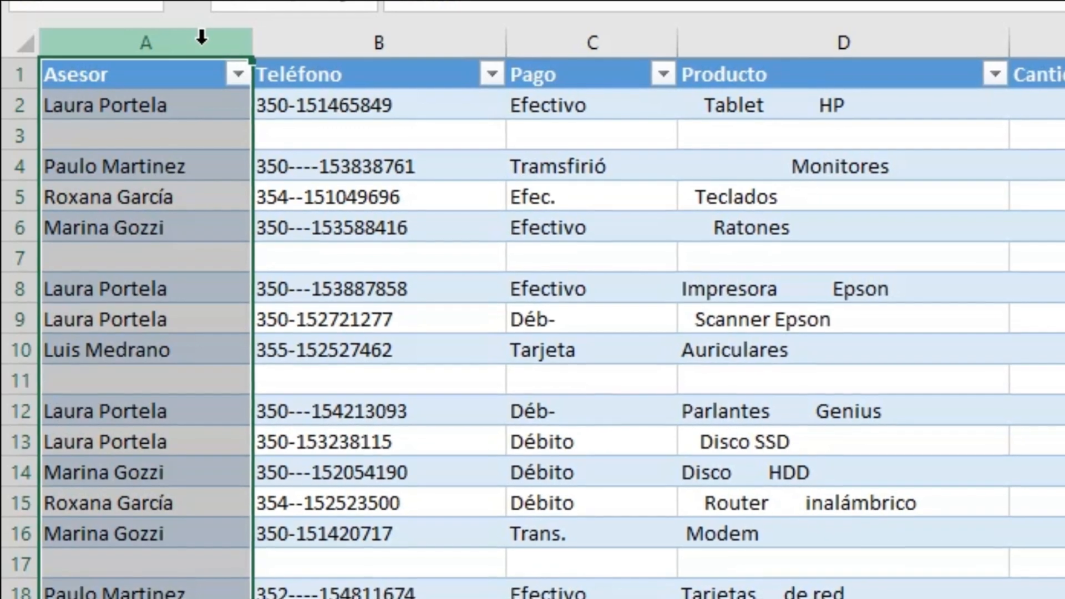
left_click(166, 118)
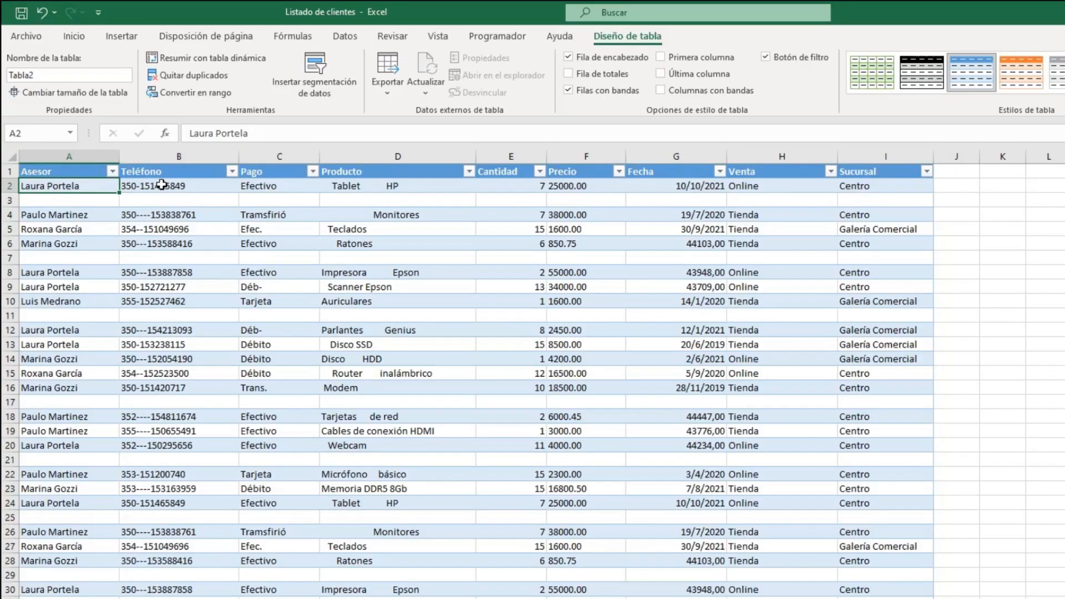
- Insert an empty table column between the Asesor and Teléfono columns
right_click(343, 393)
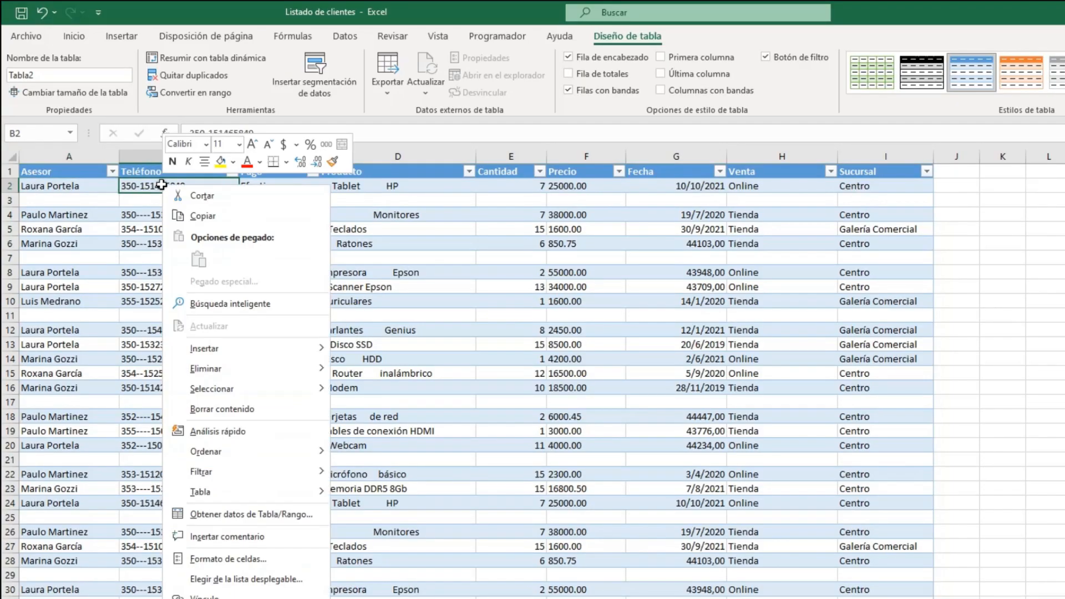
mouse_move(207, 348)
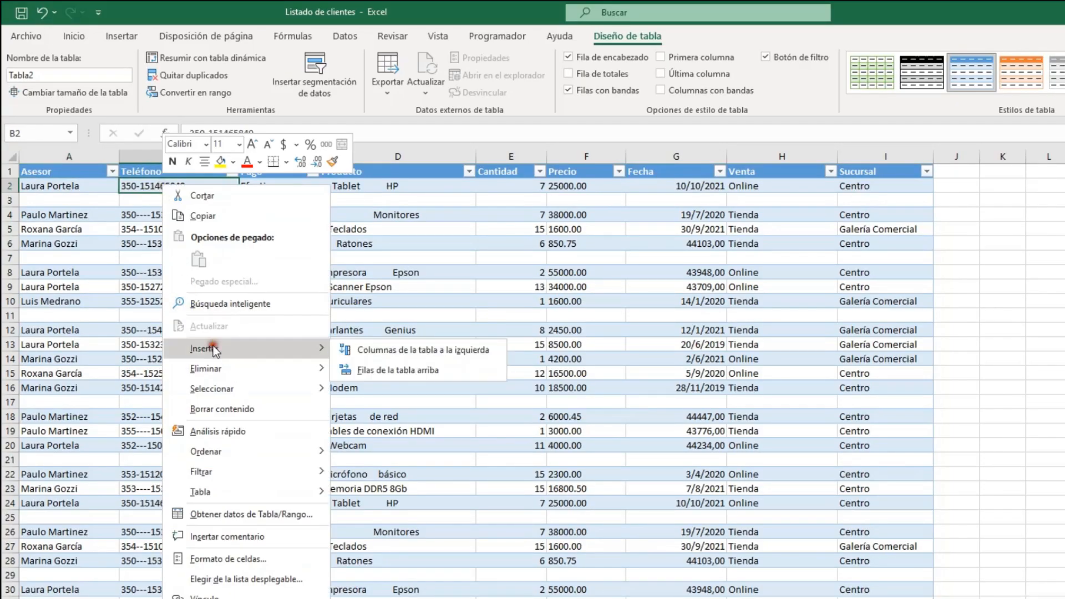
left_click(365, 351)
- Split the full names in the Asesor column into two columns with Text to Columns, using only the space as delimiter
left_click_drag(64, 186, 55, 597)
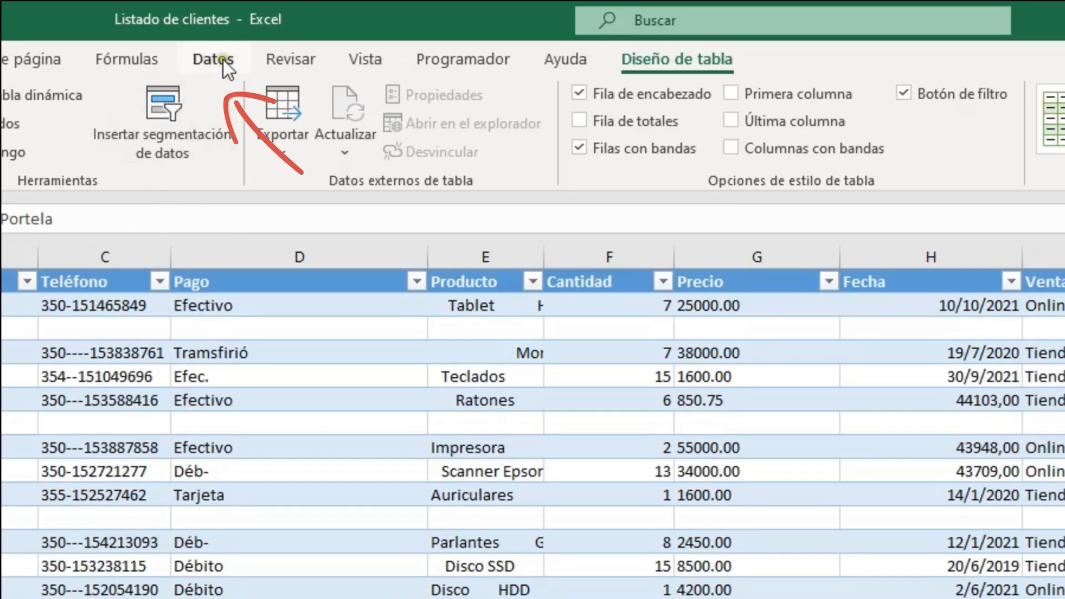
left_click(223, 59)
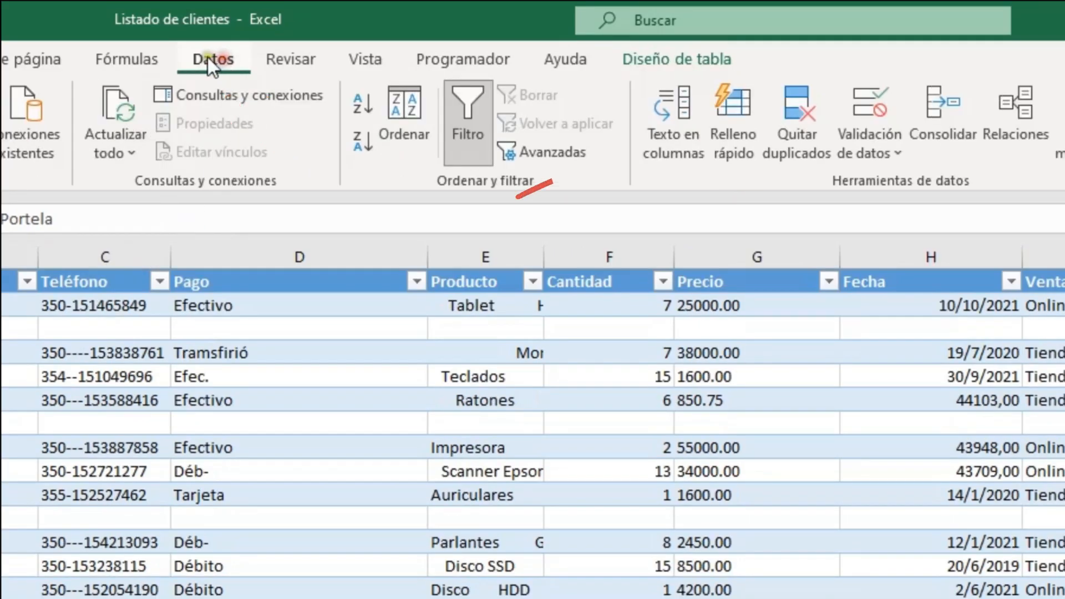
left_click(663, 125)
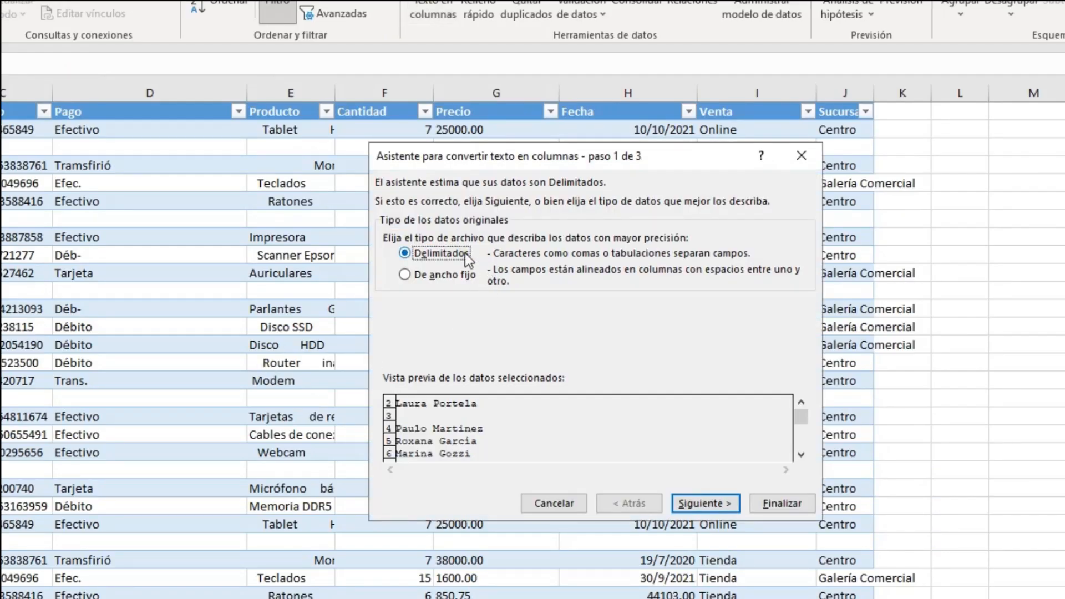
left_click(676, 500)
left_click(428, 285)
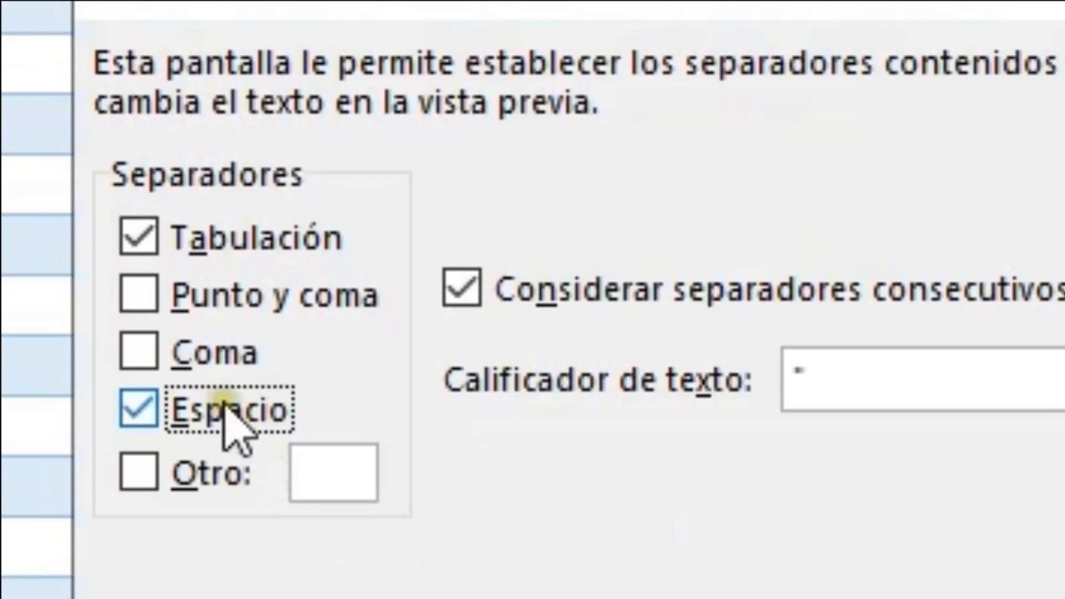
left_click(139, 238)
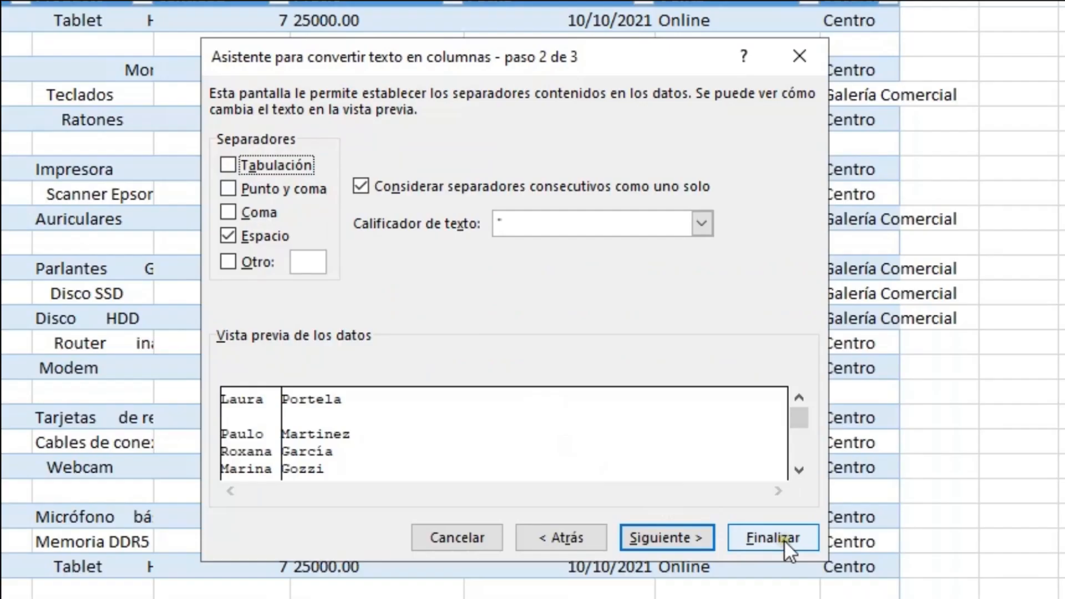
left_click(776, 538)
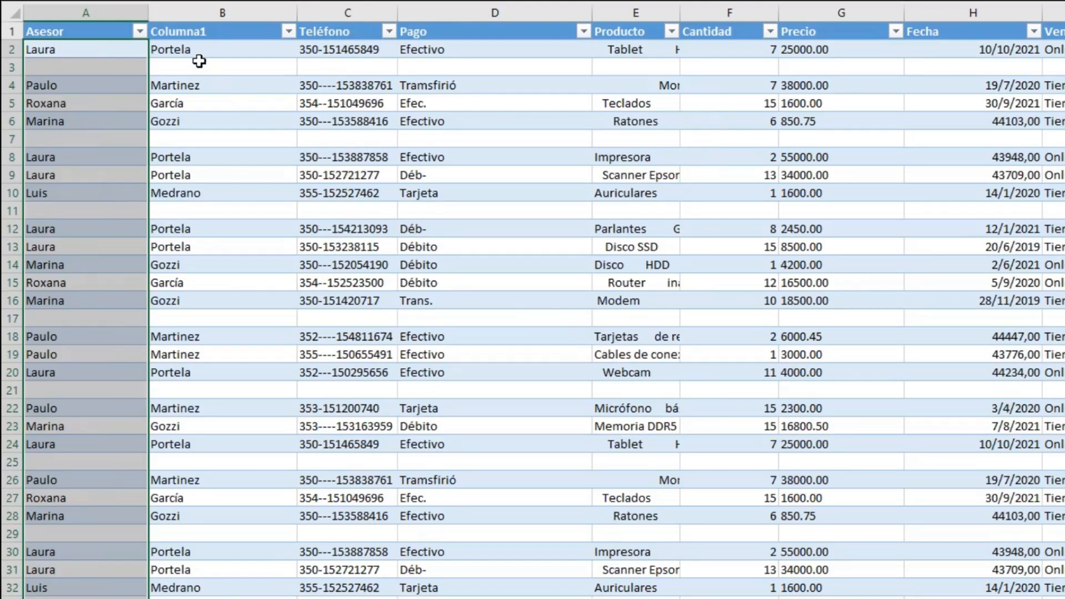
- Rename the header of the surname column as Apellido and the Asesor header as Nombre
left_click(197, 34)
type("Apelli")
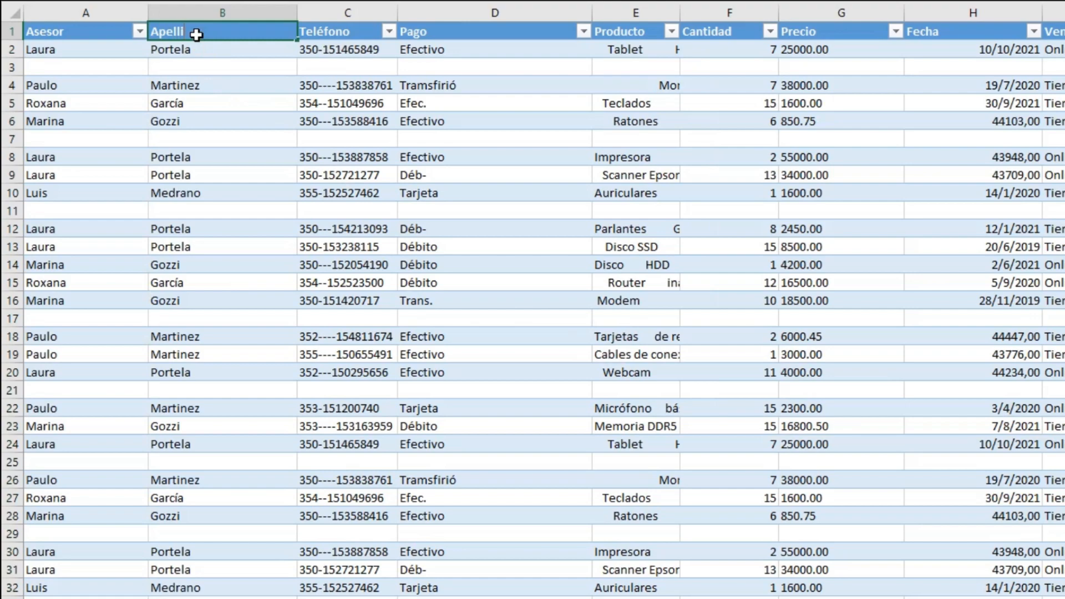
key("Left")
key("F2")
type("Nombre")
key("ctrl+Return")
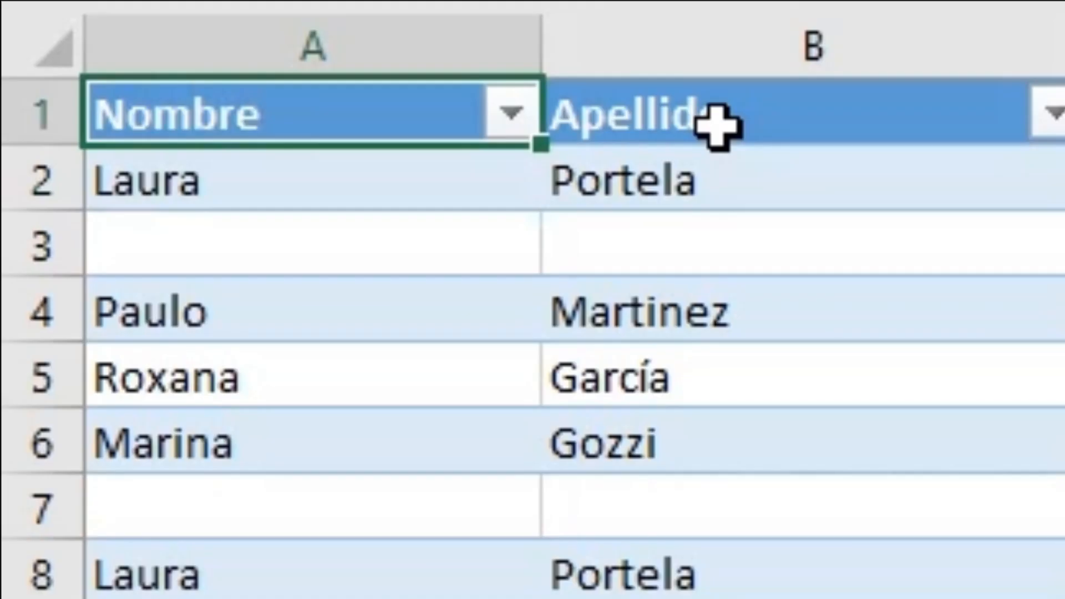
left_click(679, 252)
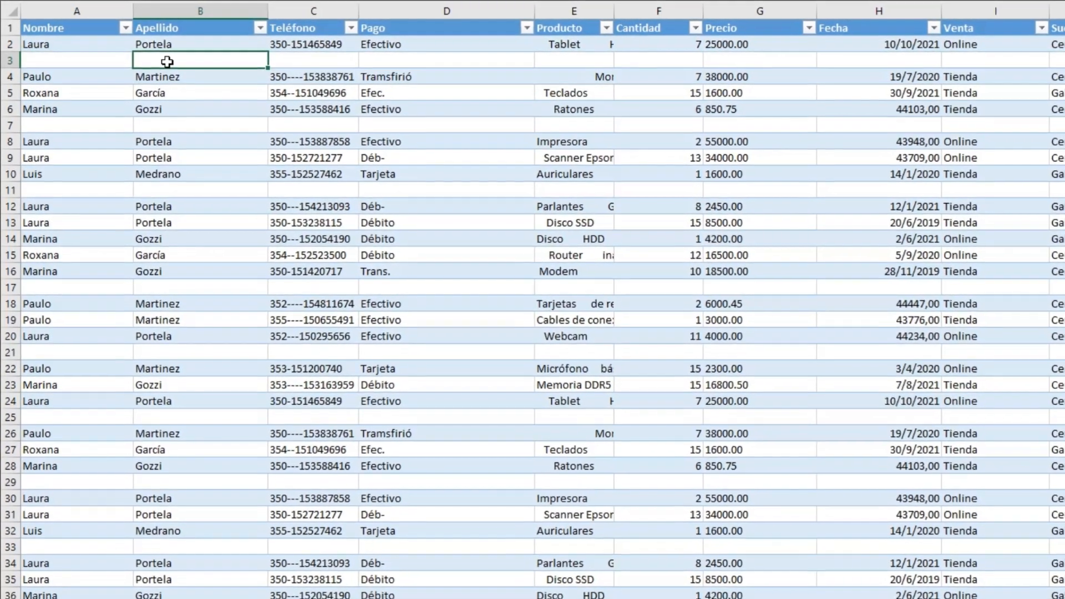
key("Right")
key("Up")
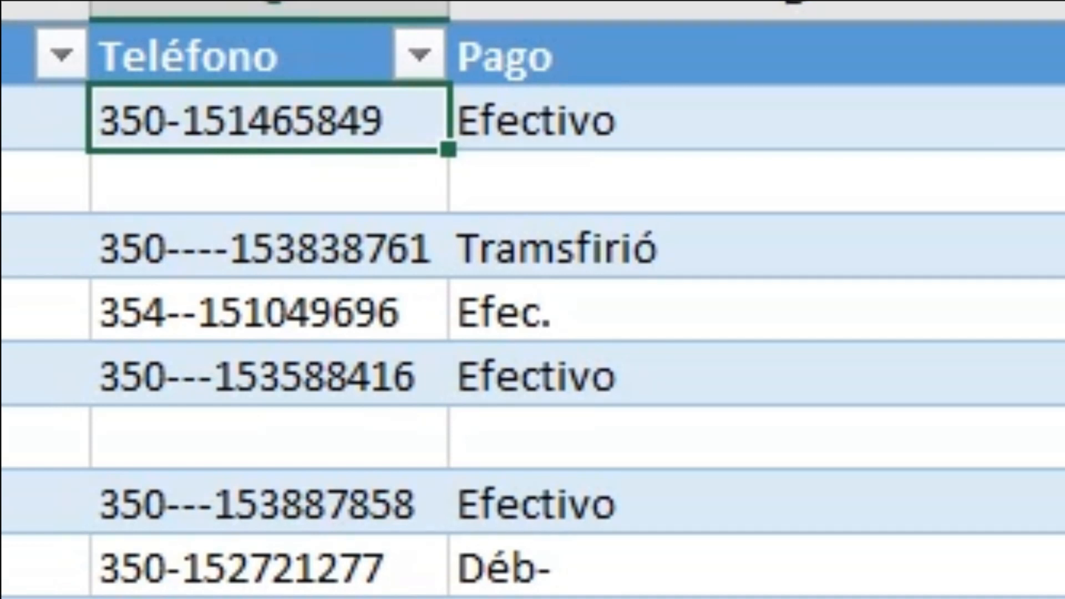
left_click(302, 131)
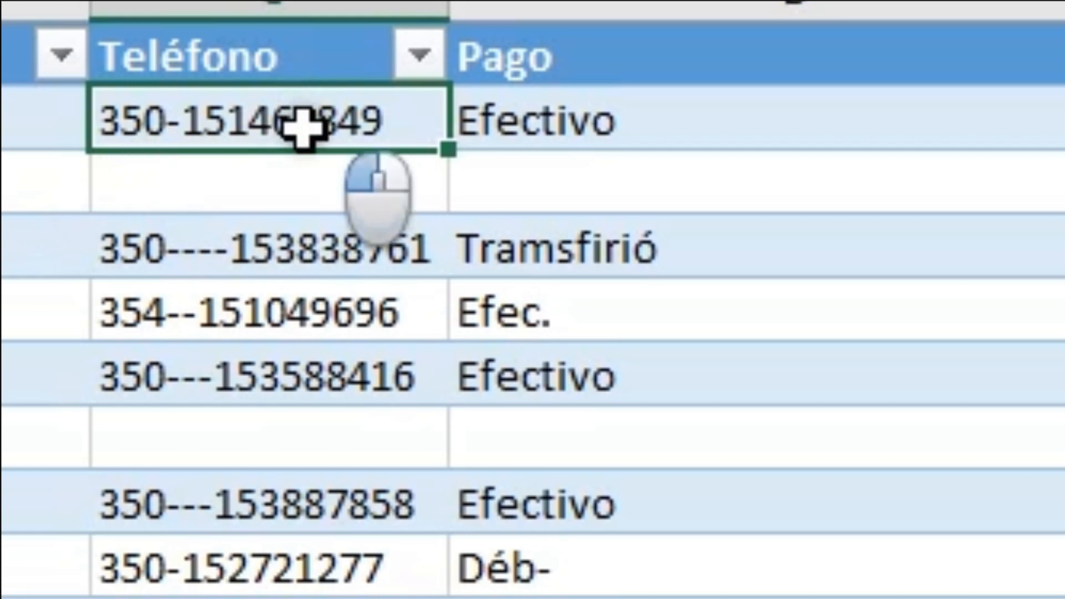
left_click(290, 241)
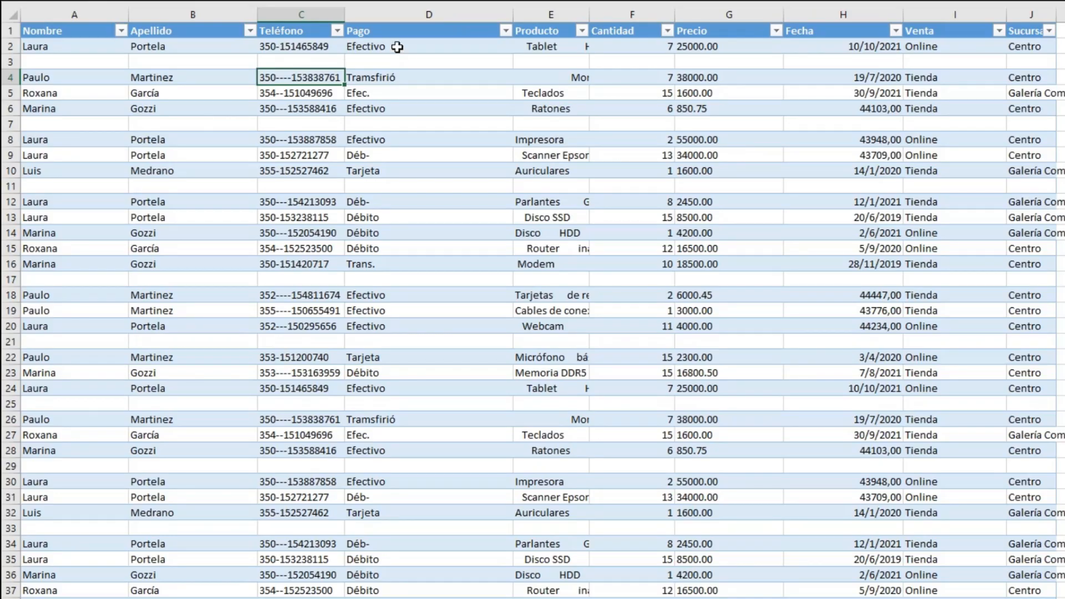
- Insert an empty table column between the Teléfono and Pago columns
right_click(397, 47)
mouse_move(447, 227)
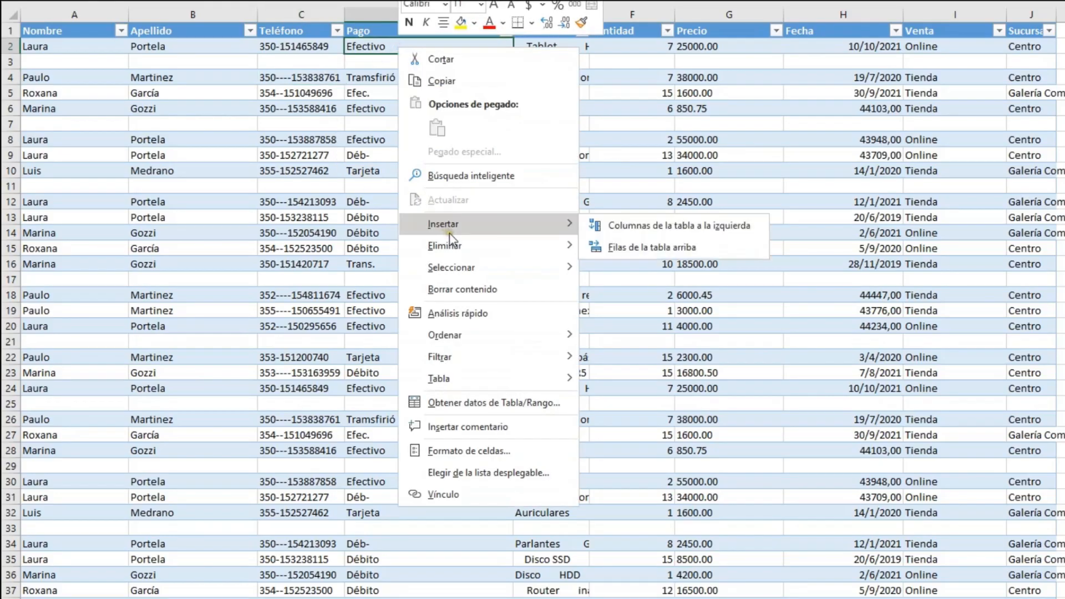
left_click(631, 233)
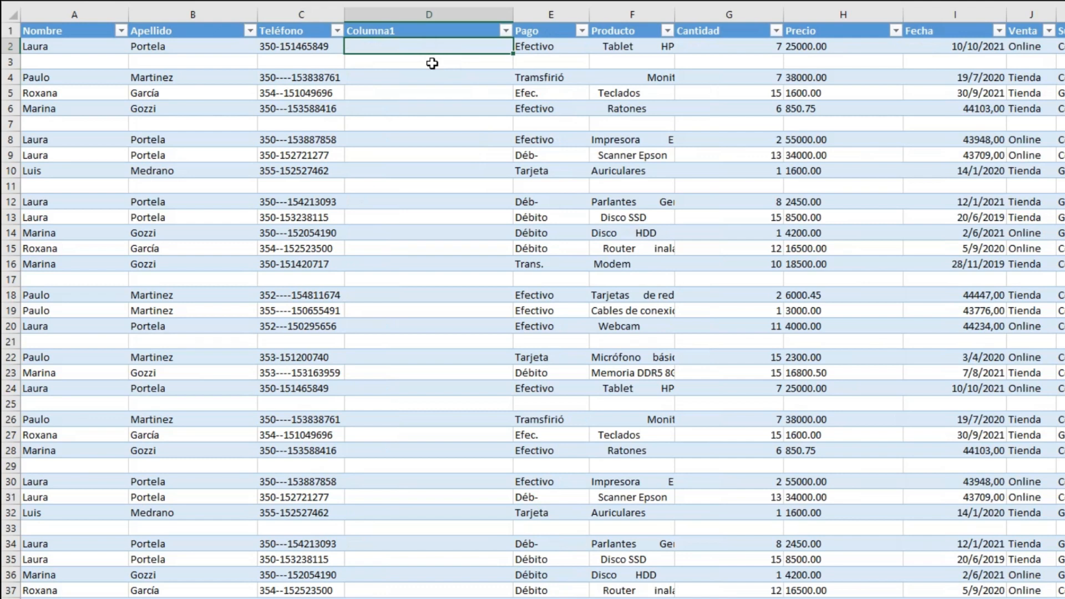
type("=izq")
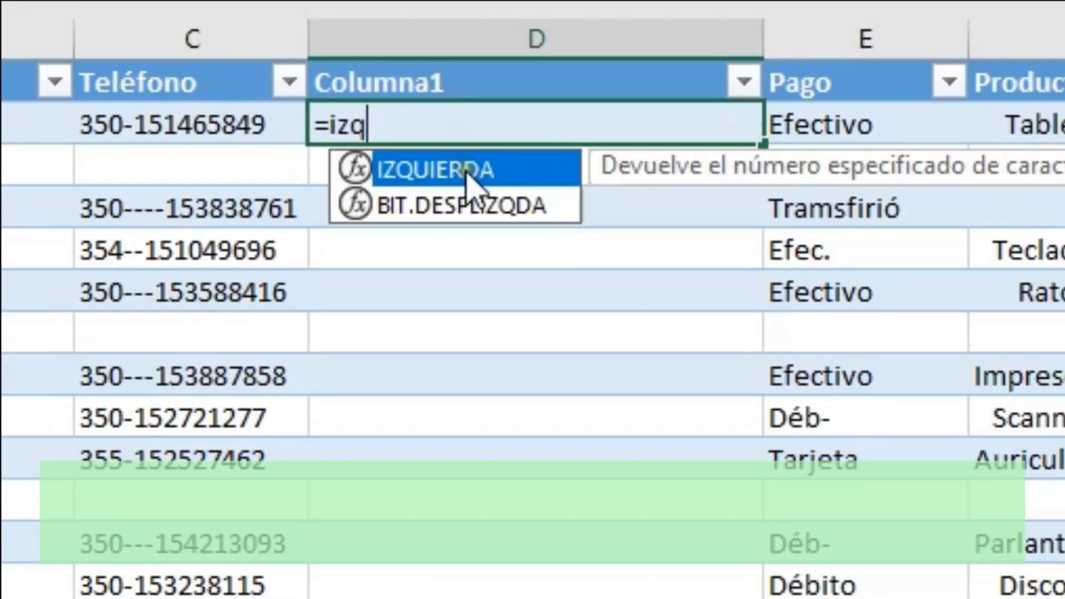
double_click(468, 171)
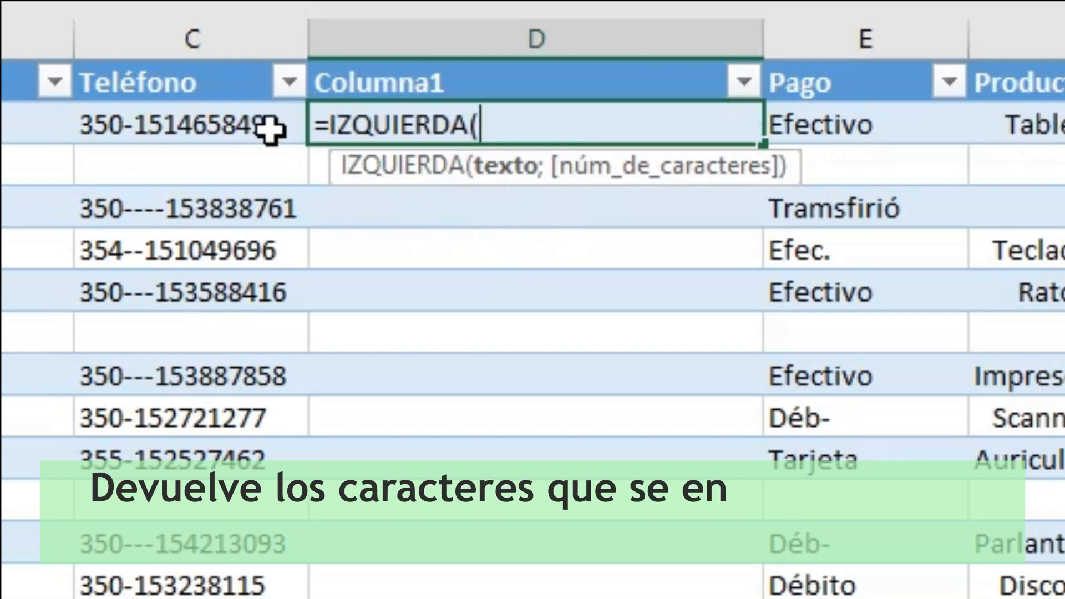
left_click(241, 122)
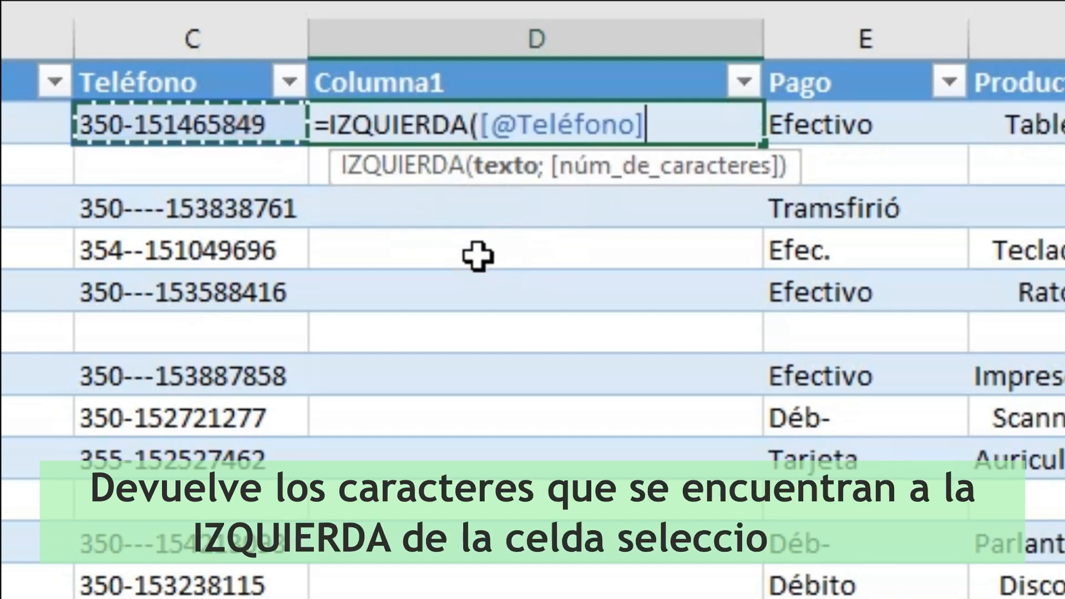
type(";3")
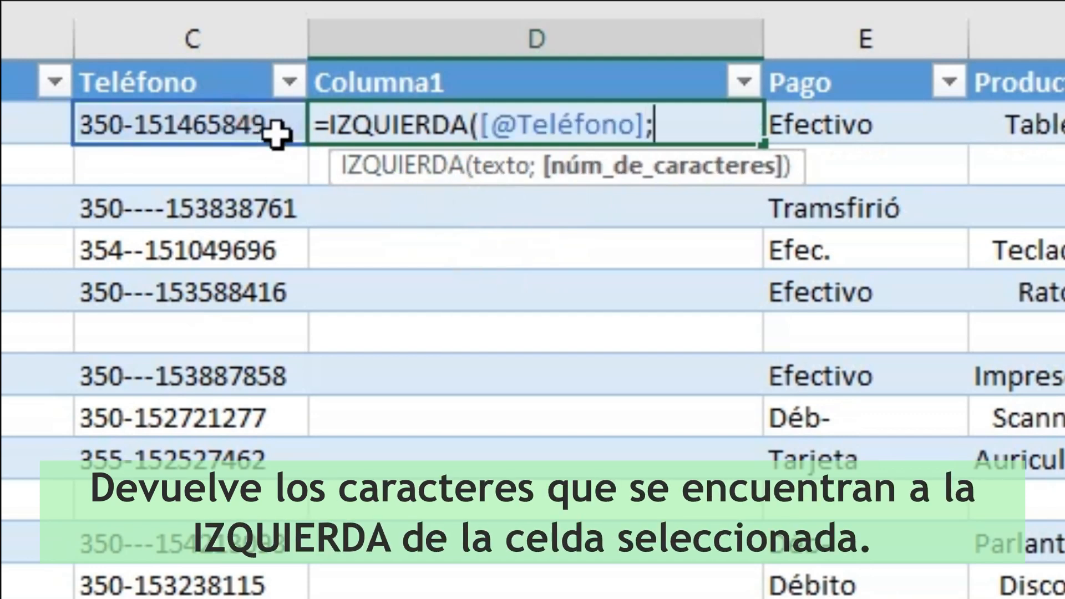
type(")")
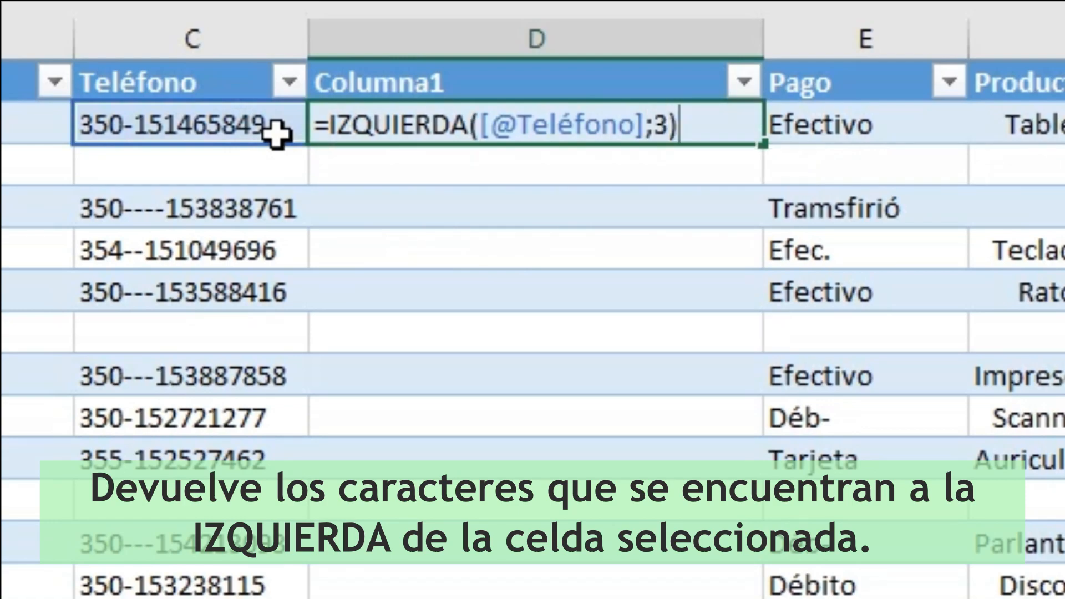
key("Return")
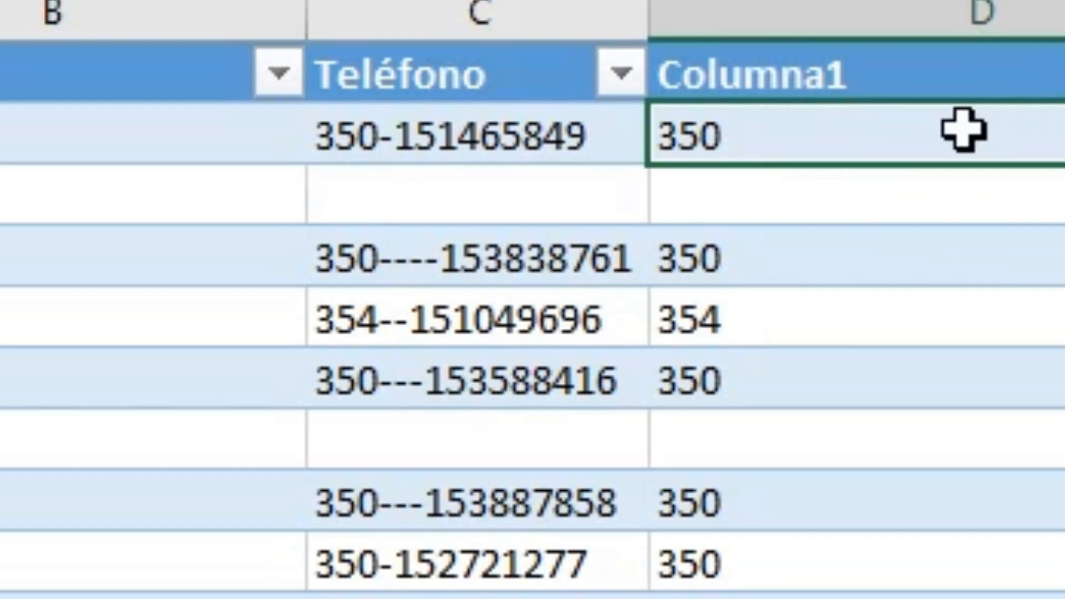
left_click(976, 243)
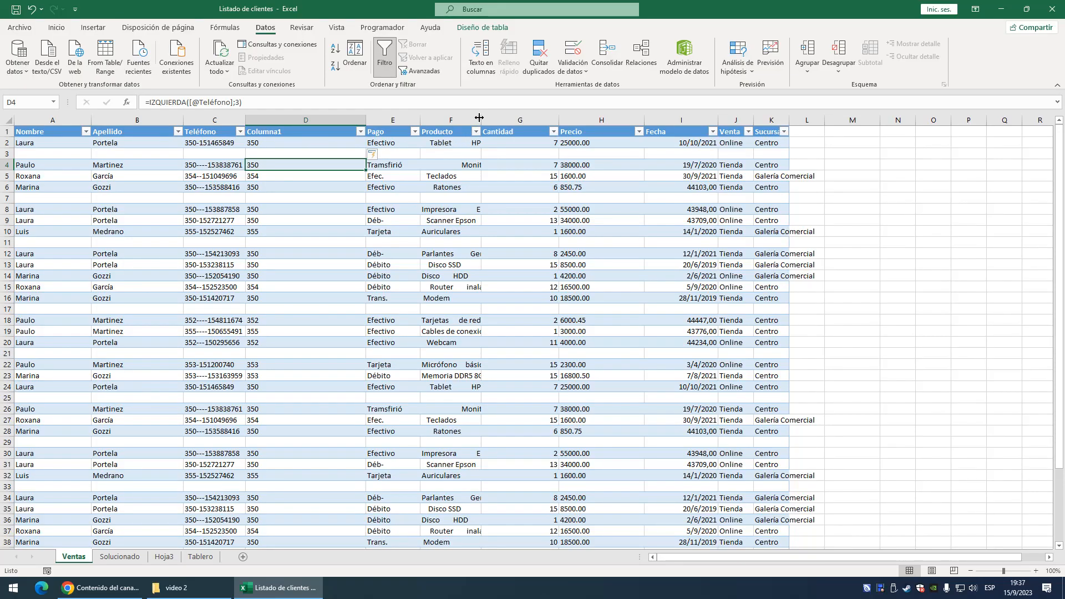
- Fit the Producto column width to its contents and insert an empty table column between Producto and Cantidad
double_click(480, 117)
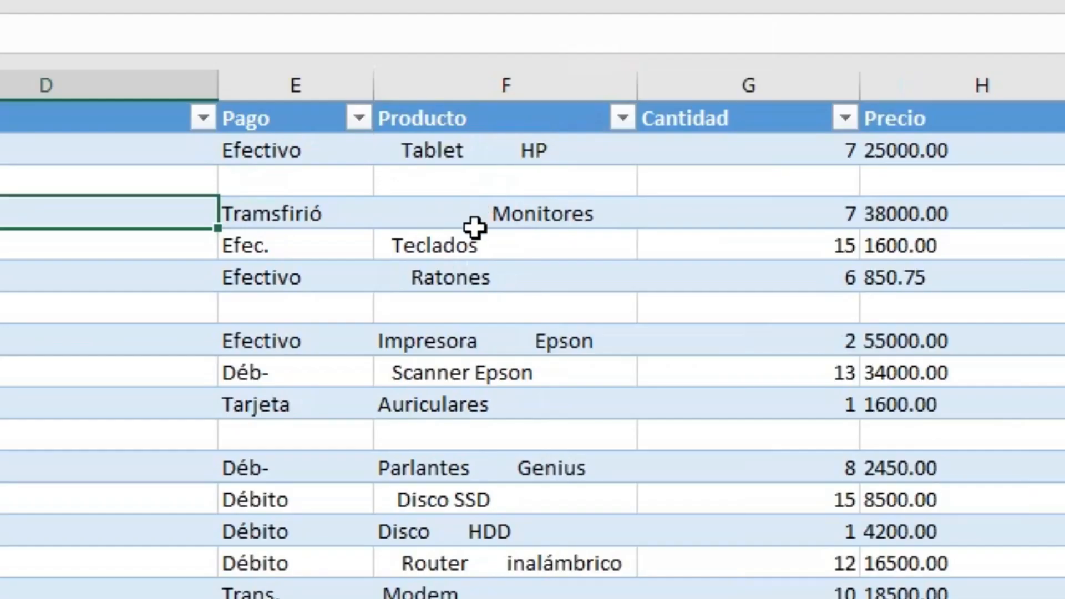
right_click(750, 162)
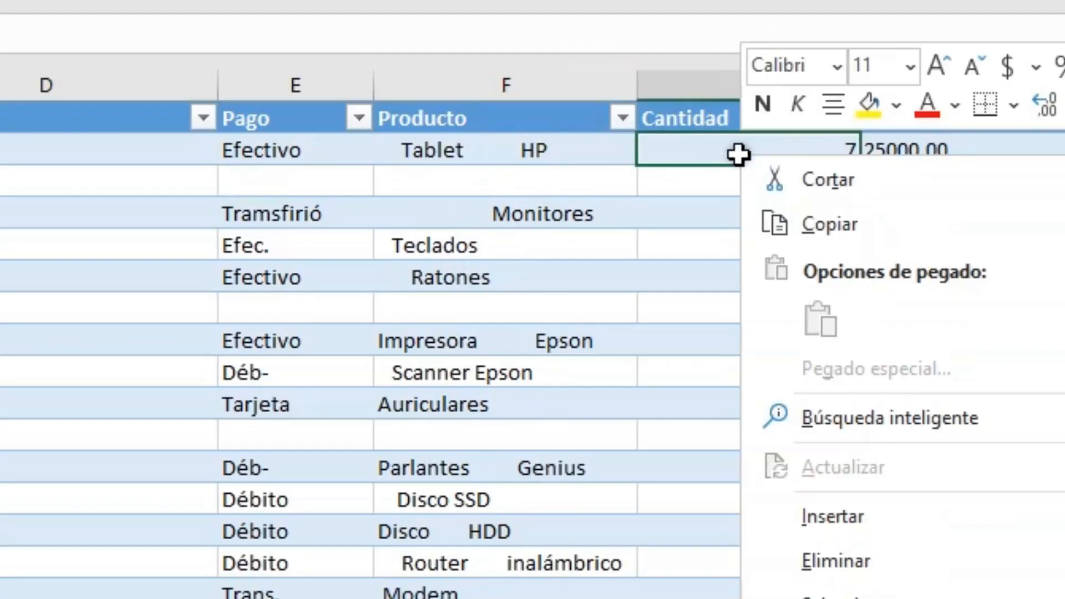
mouse_move(441, 260)
left_click(618, 265)
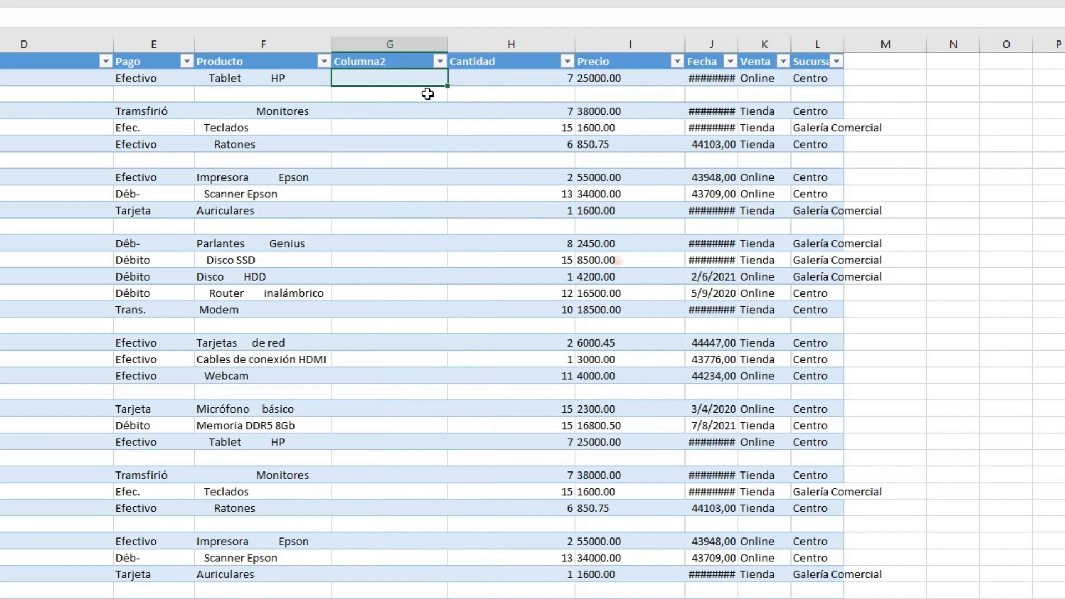
type("=es")
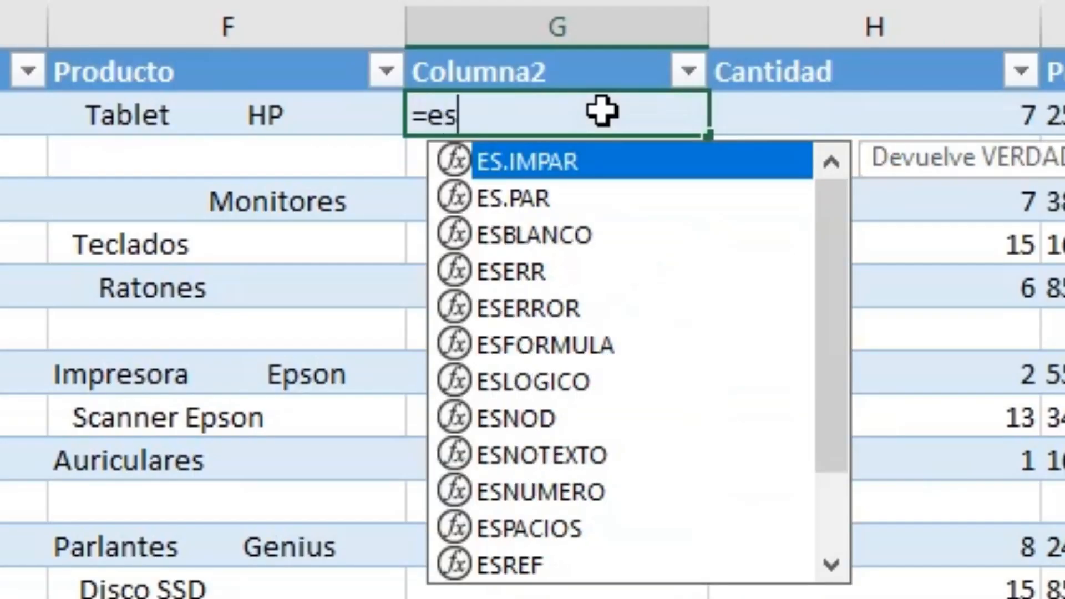
type("pa")
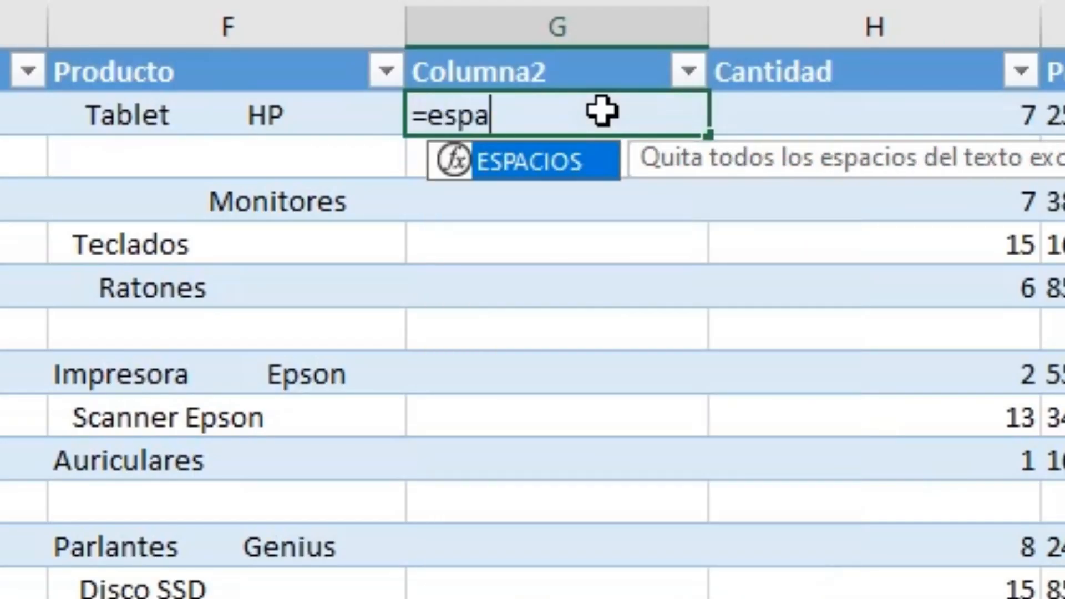
double_click(582, 167)
left_click(272, 121)
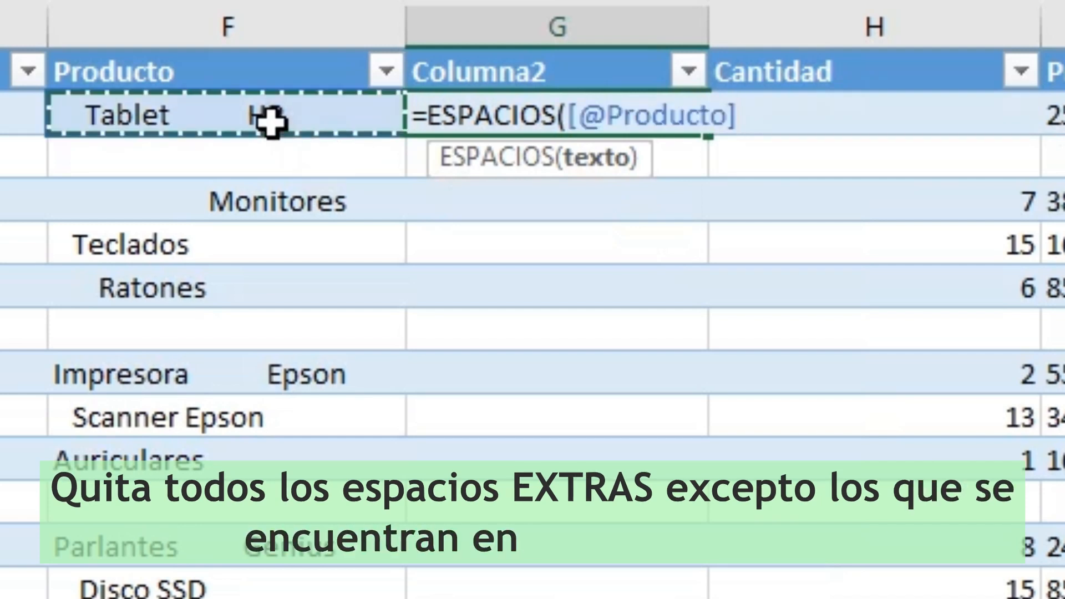
key("Return")
key("Up")
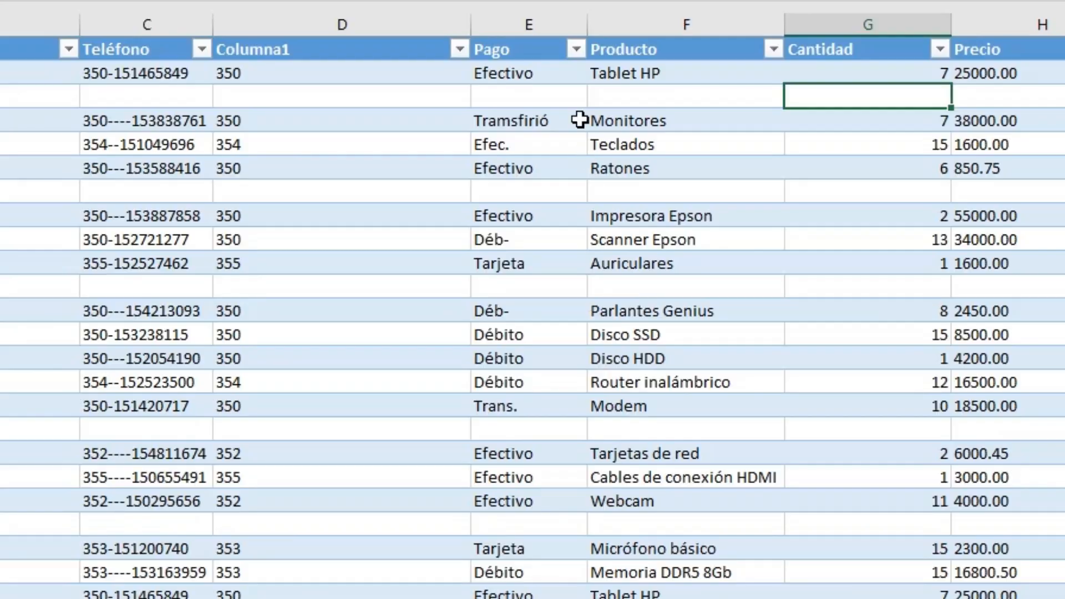
- Examine the payment method entries in the Pago column for inconsistent spellings
left_click(495, 148)
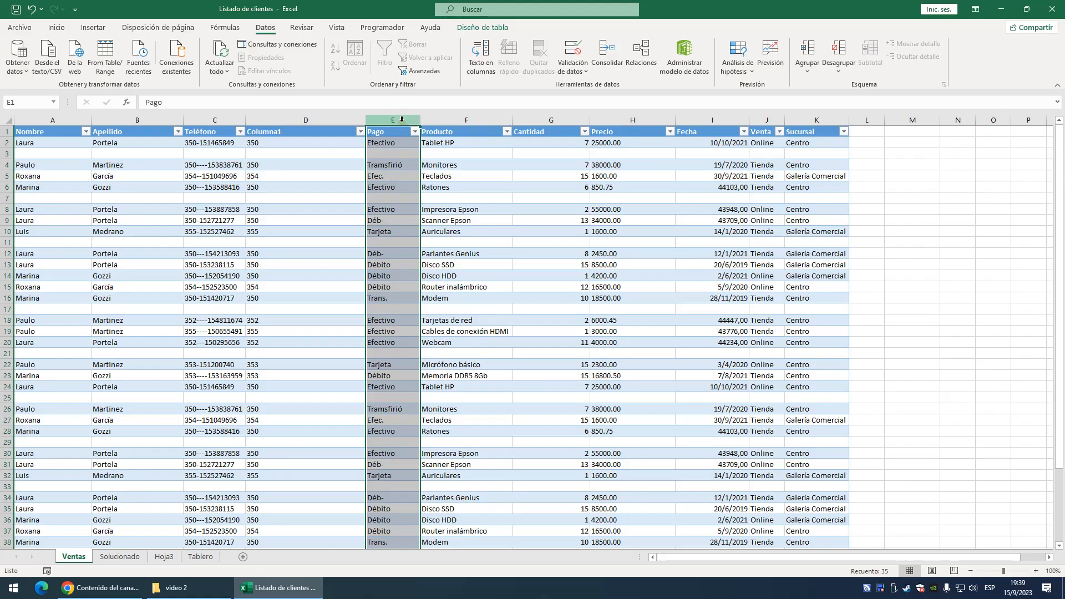
left_click(543, 73)
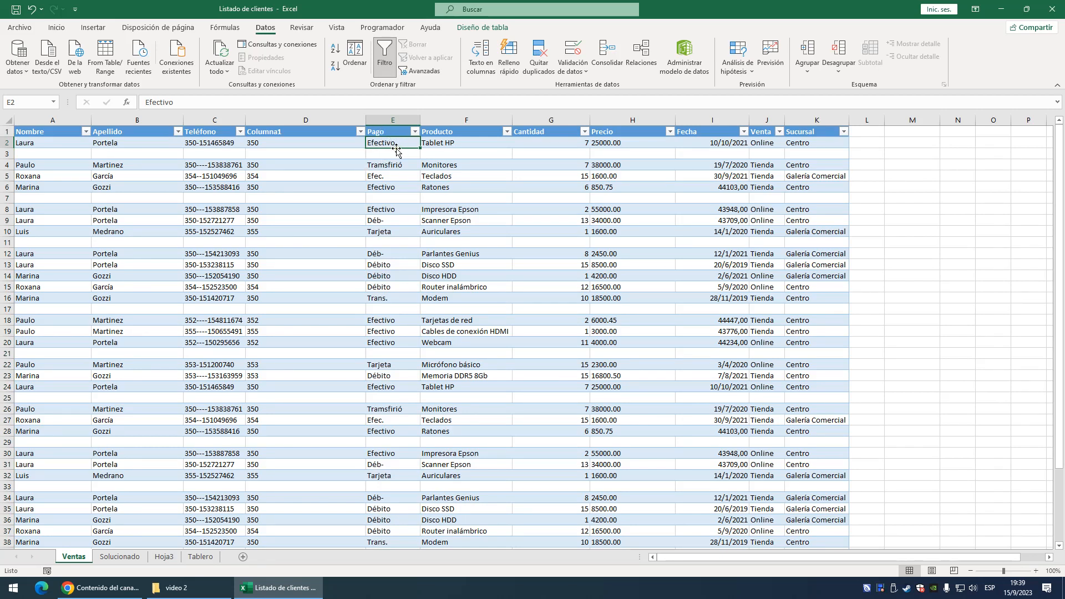
left_click_drag(63, 143, 355, 152)
left_click(387, 142)
left_click(387, 174)
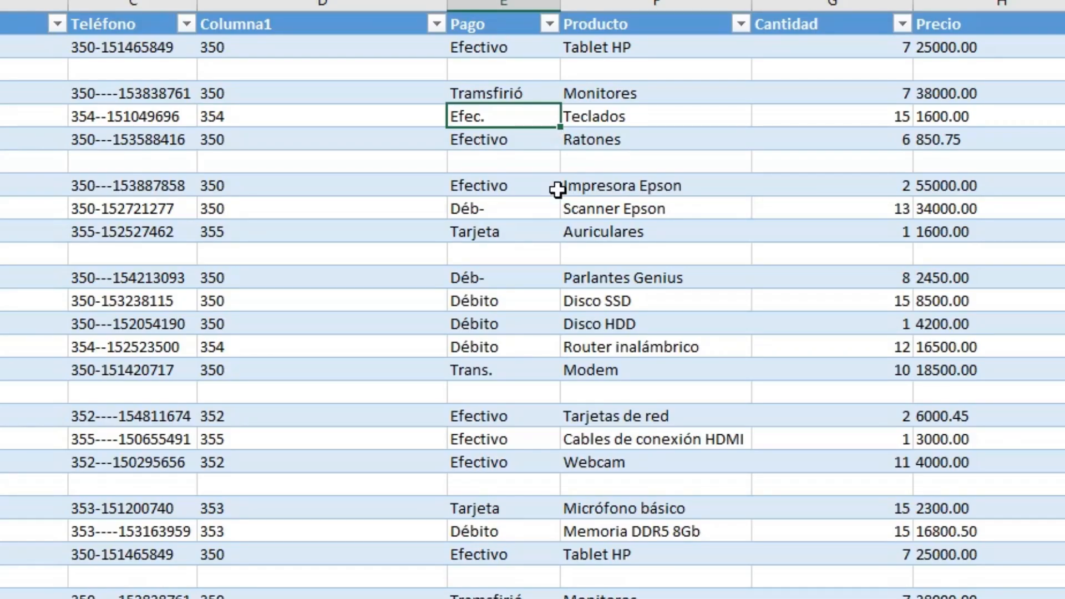
left_click_drag(554, 47, 521, 157)
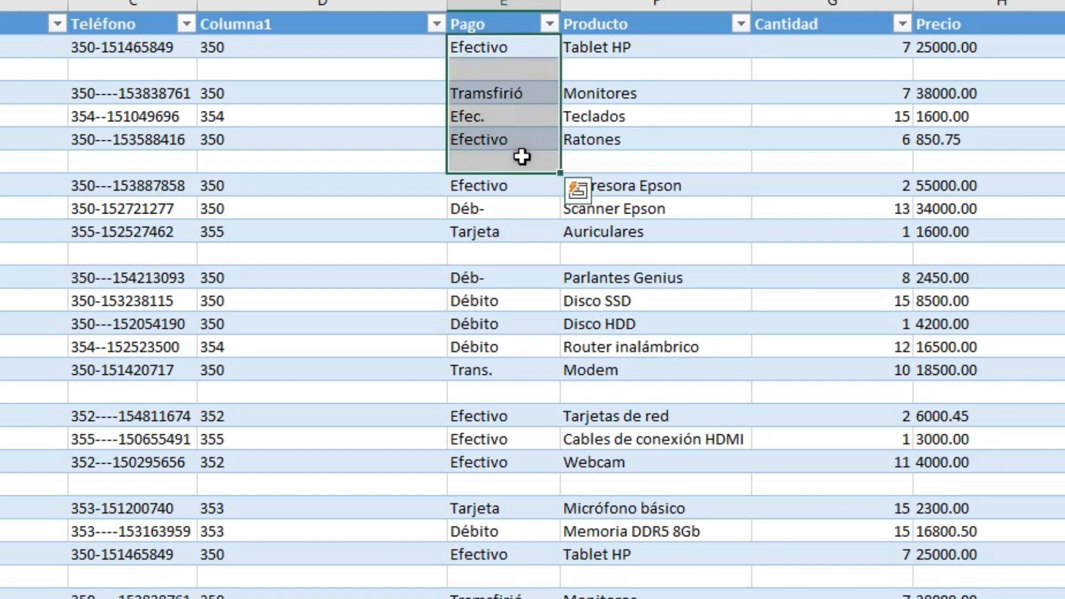
left_click(510, 162)
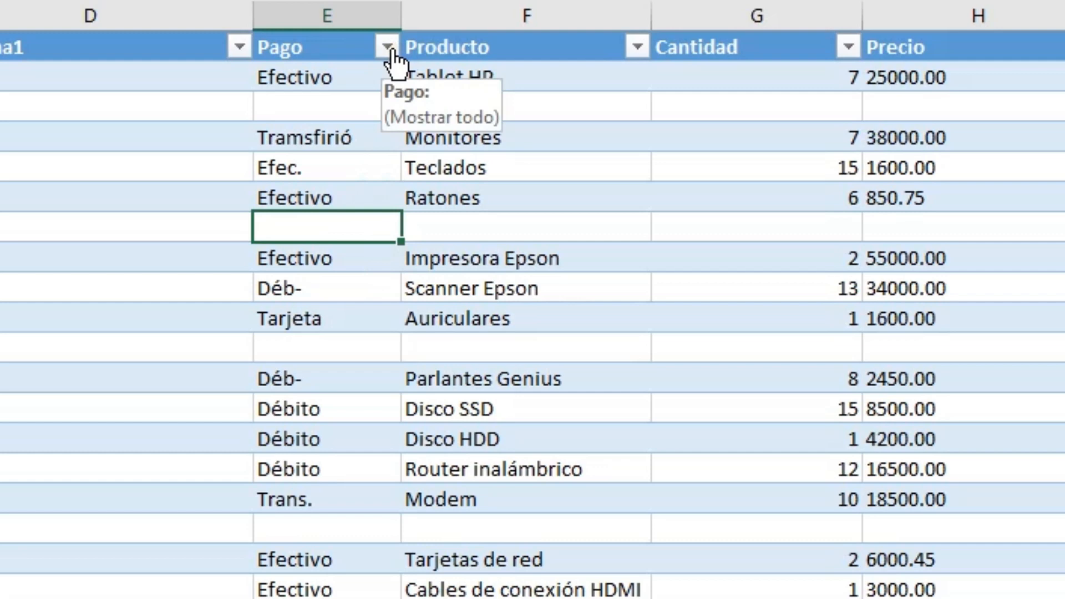
- Filter the Pago column to show only the Déb- and Débito entries
left_click(388, 48)
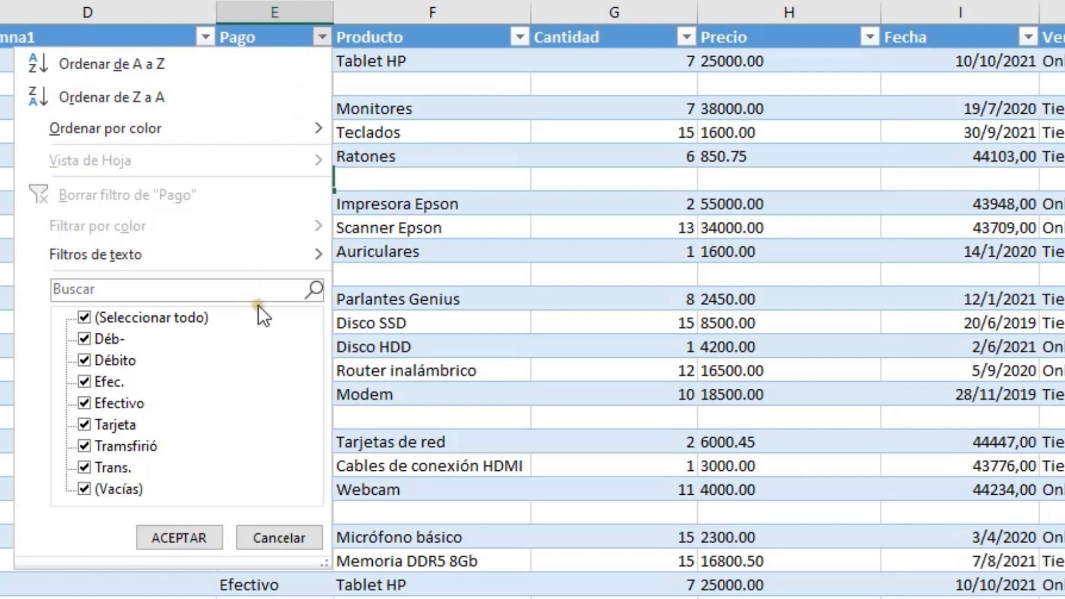
left_click(84, 318)
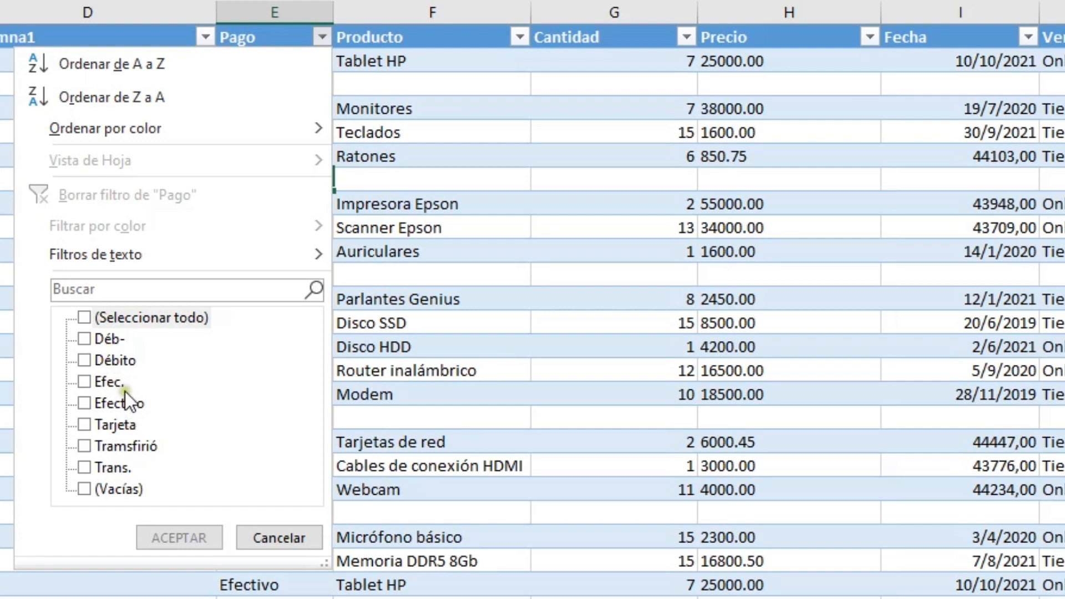
left_click(86, 360)
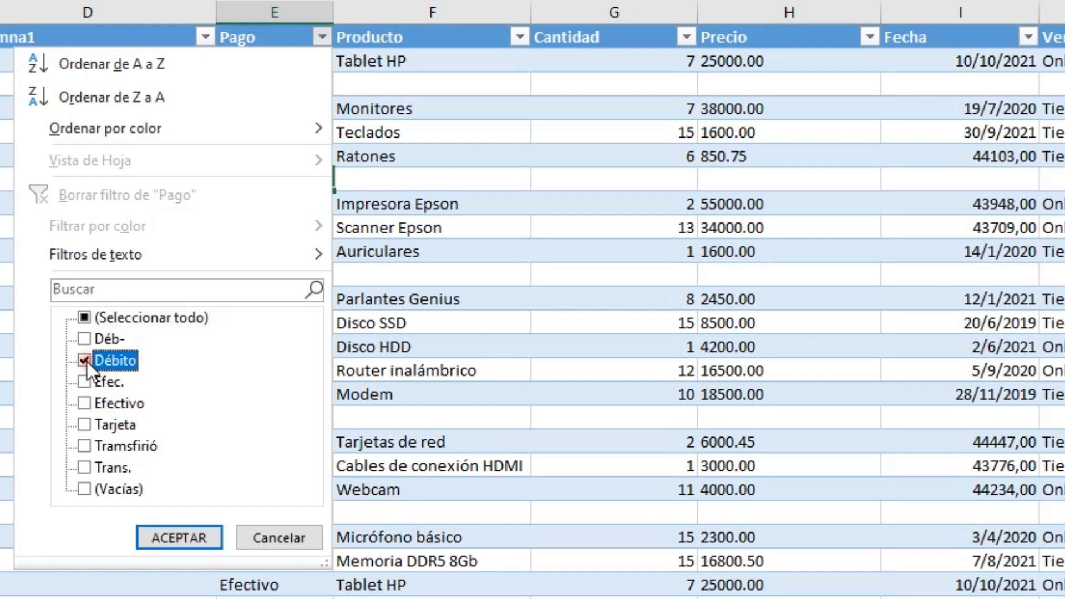
left_click(86, 340)
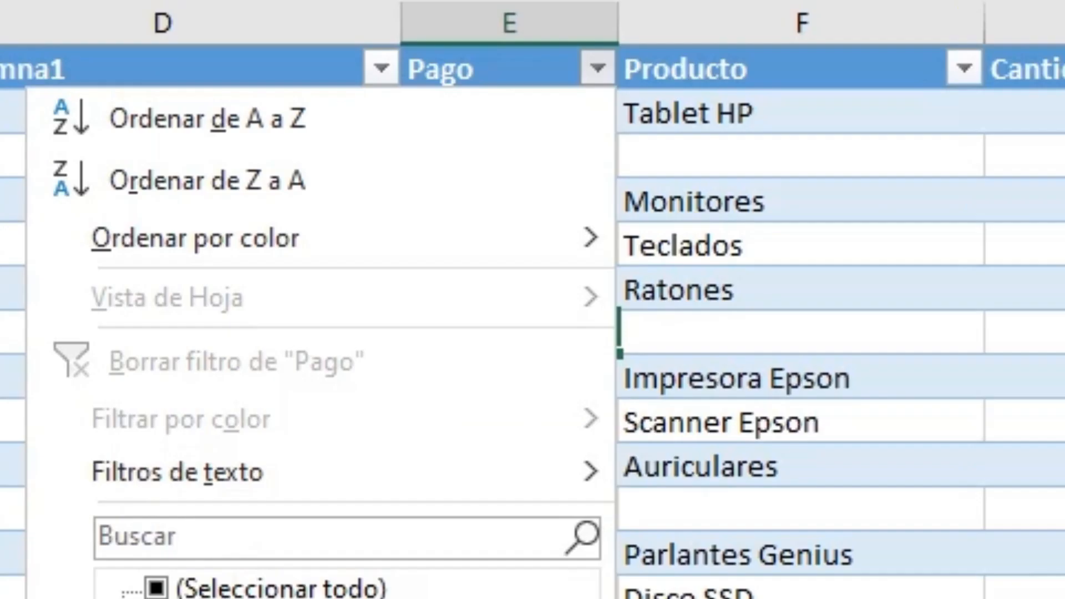
left_click(183, 538)
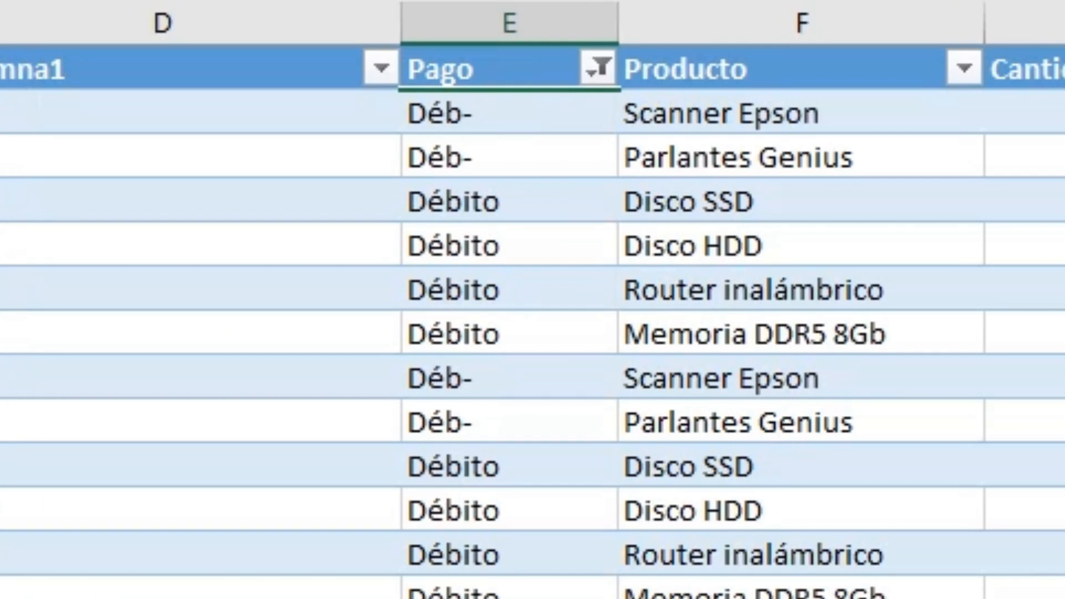
- Fill all the filtered Pago cells with Débito, copying it up from the last visible row
left_click_drag(481, 114, 554, 598)
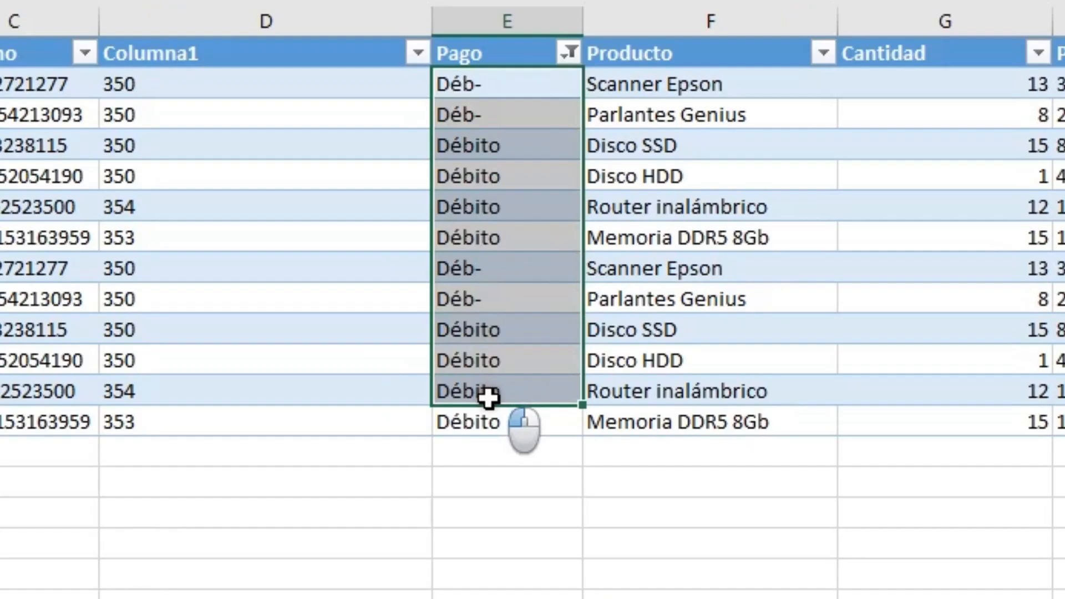
left_click(537, 429)
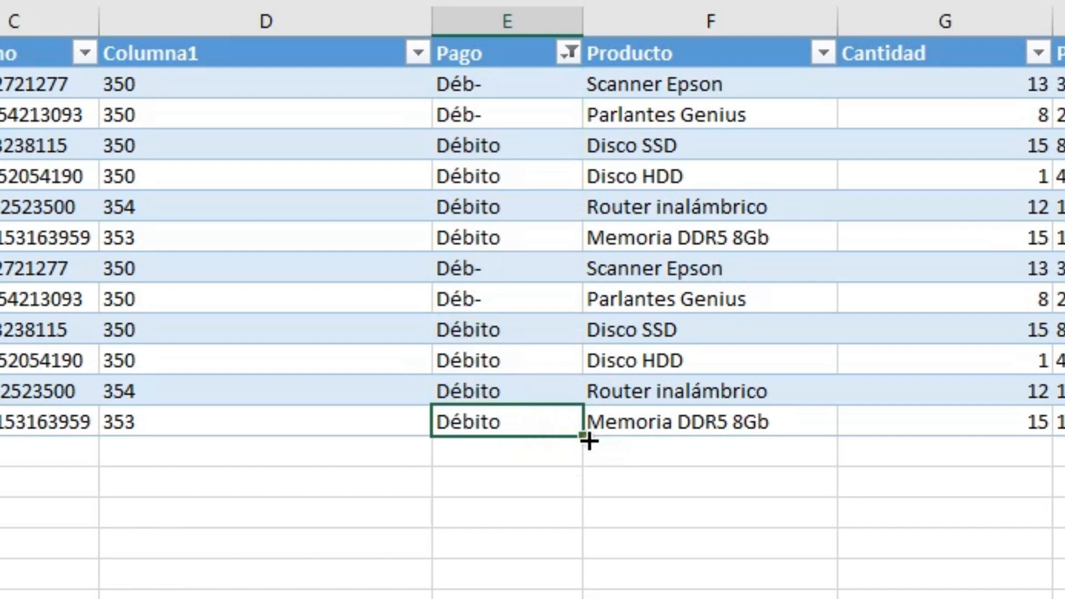
left_click_drag(587, 441, 585, 75)
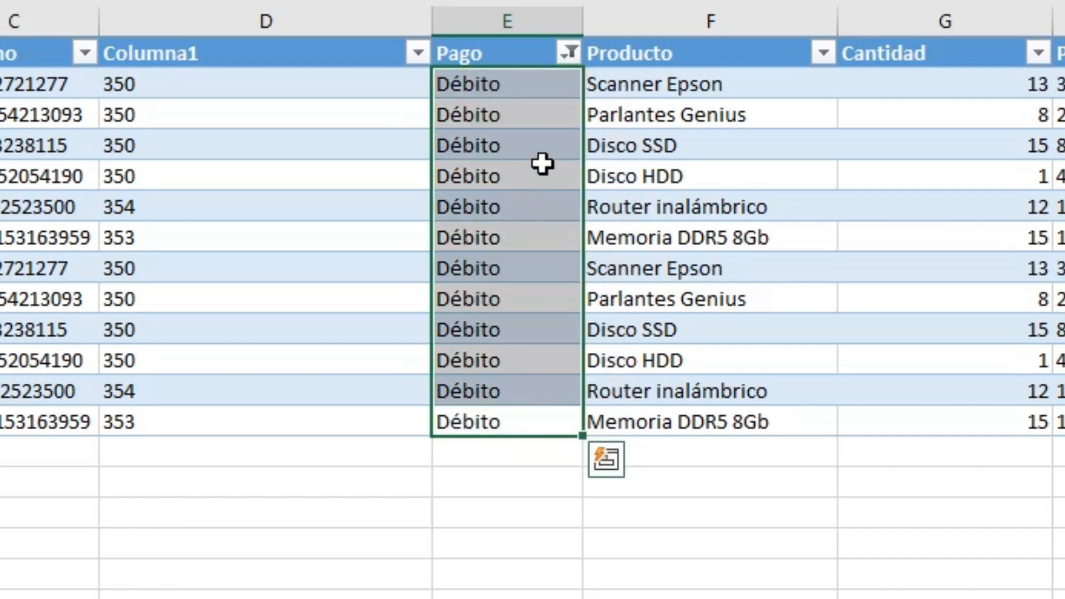
- Change the Pago filter to show only the Efec. and Efectivo entries
left_click(569, 53)
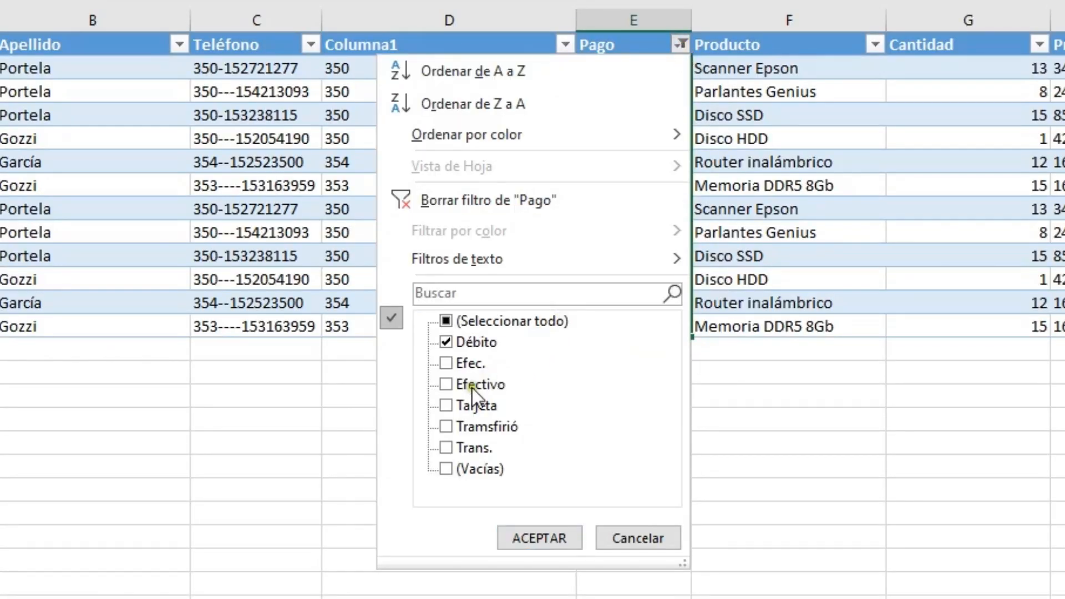
left_click(447, 346)
left_click(445, 363)
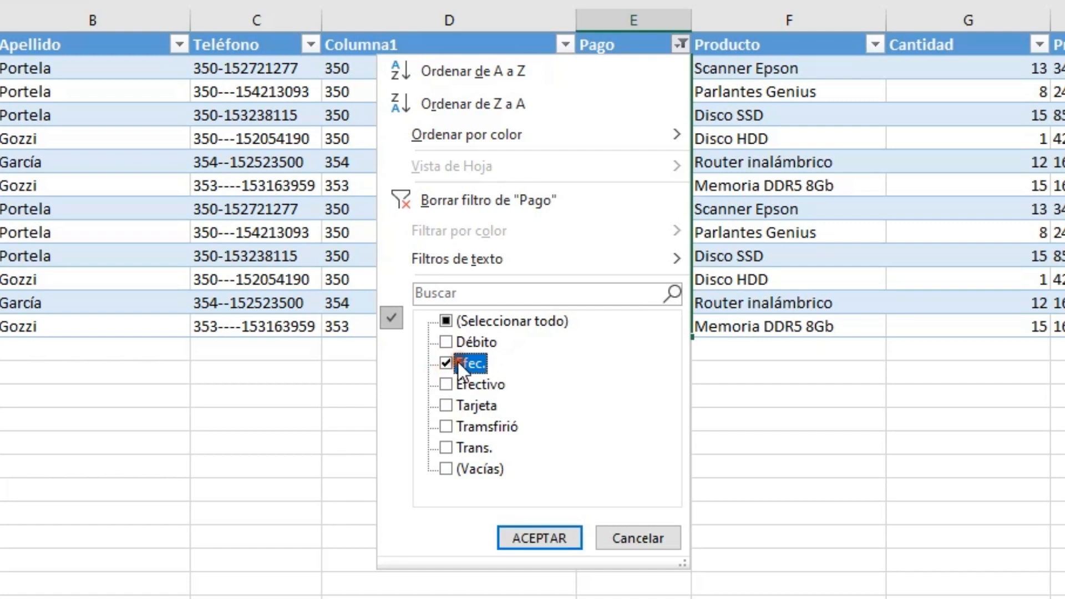
left_click(446, 383)
left_click(539, 537)
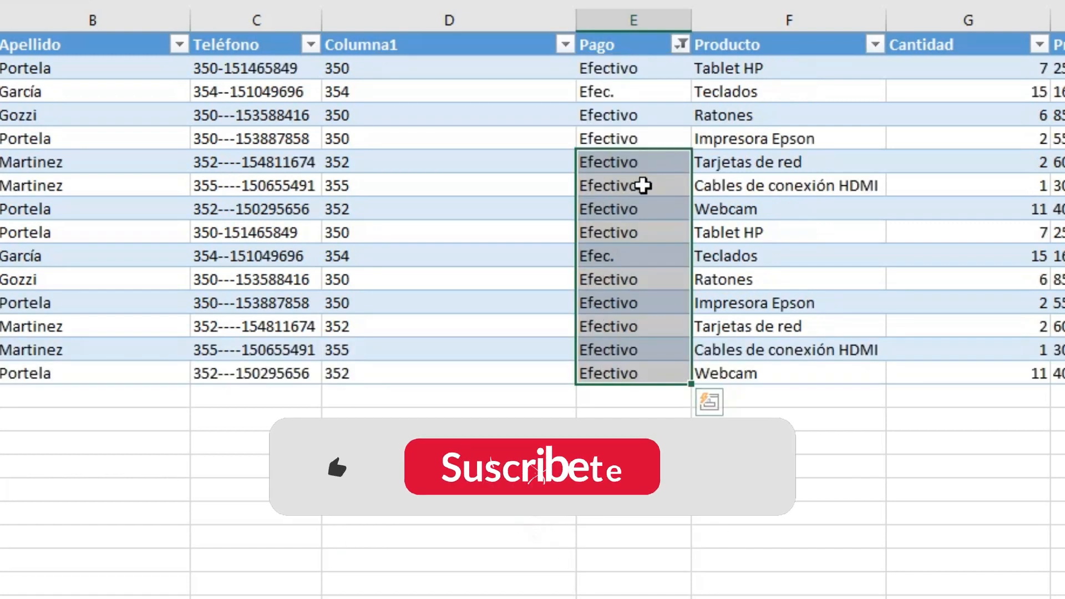
- Fill all the filtered Pago cells with Efectivo, copying it from one of the correct cells
left_click(647, 166)
left_click_drag(691, 173, 693, 66)
left_click_drag(685, 172, 660, 388)
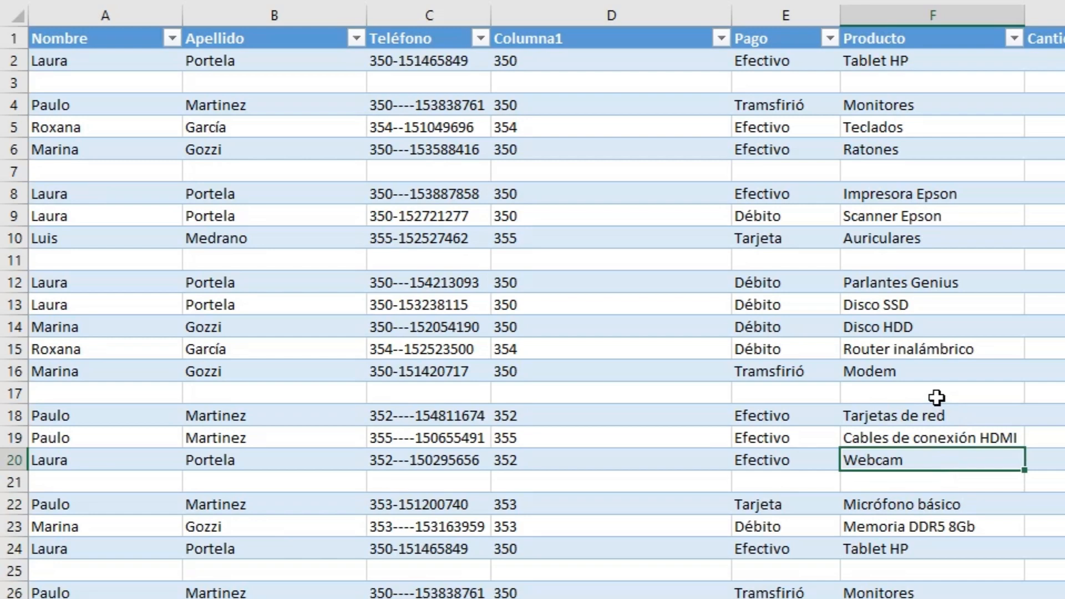
- Filter the Pago column to show only the blank entries (Vacías)
scroll(937, 398, "down", 2)
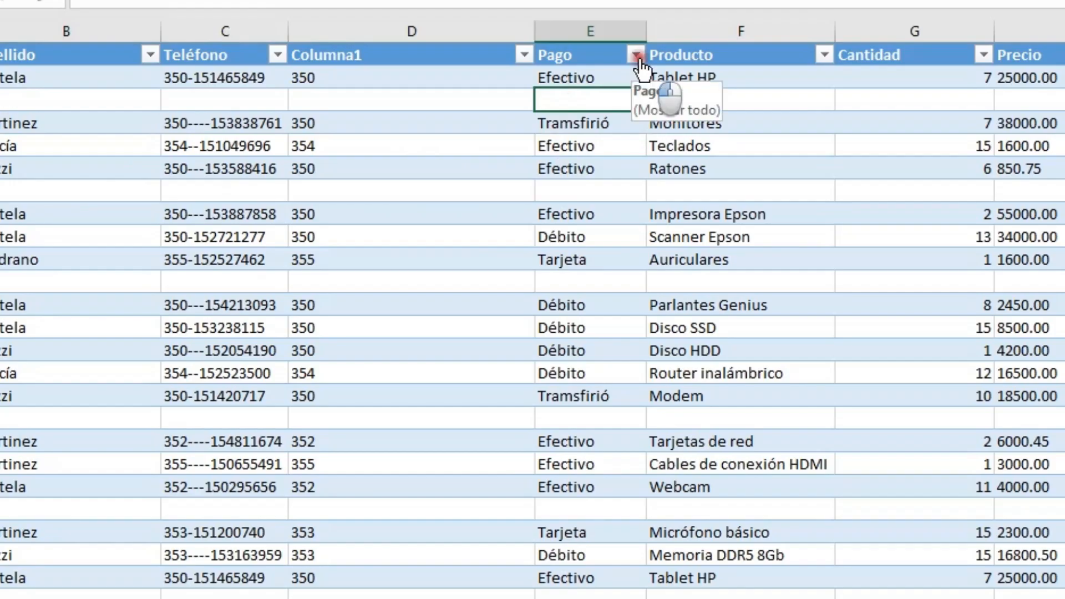
left_click(417, 135)
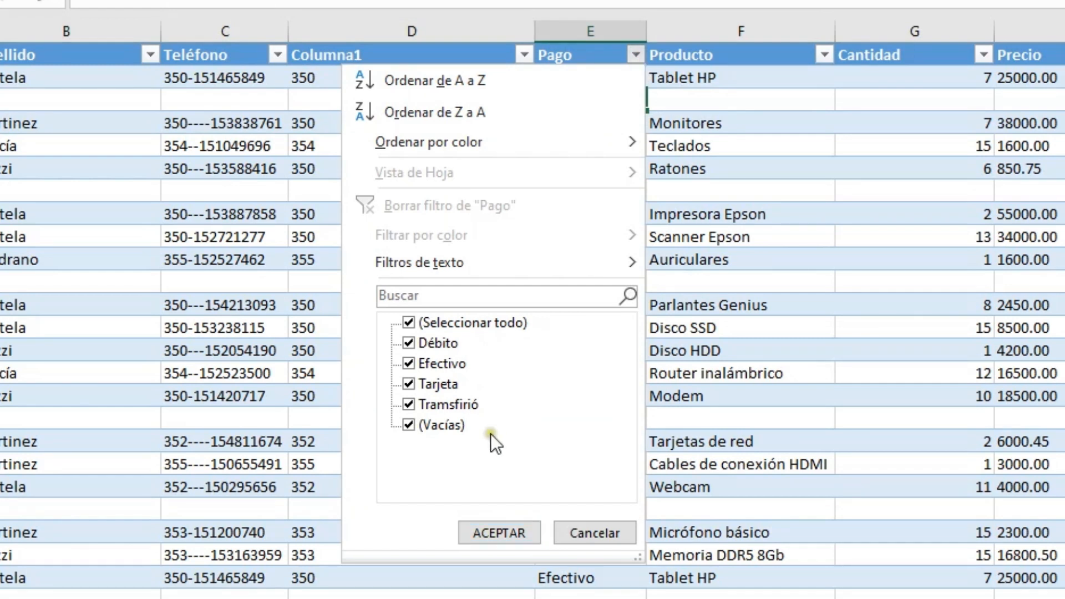
left_click(409, 323)
left_click(410, 427)
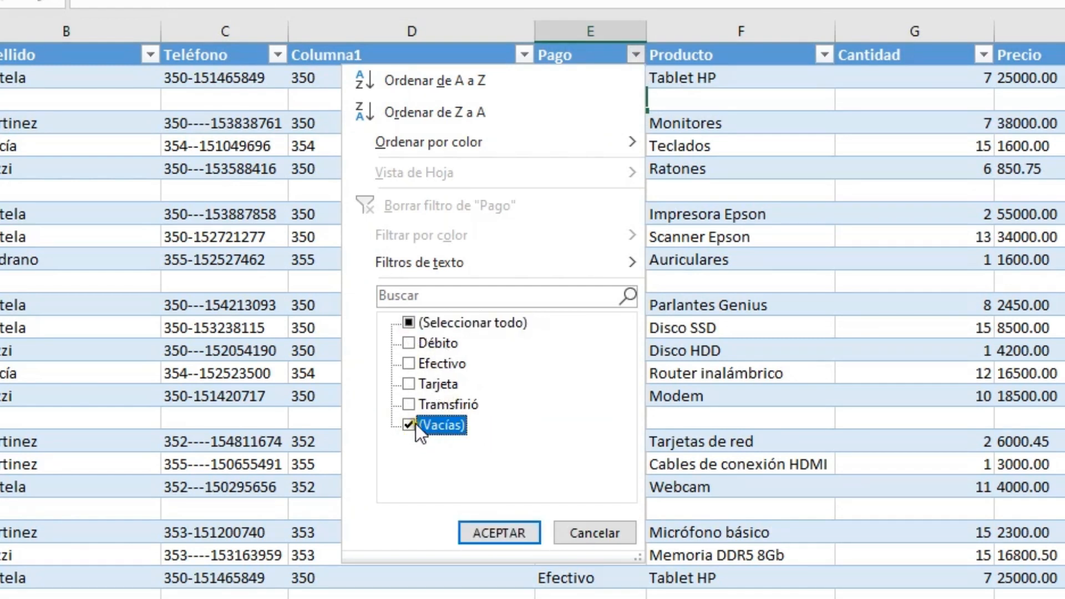
left_click(487, 533)
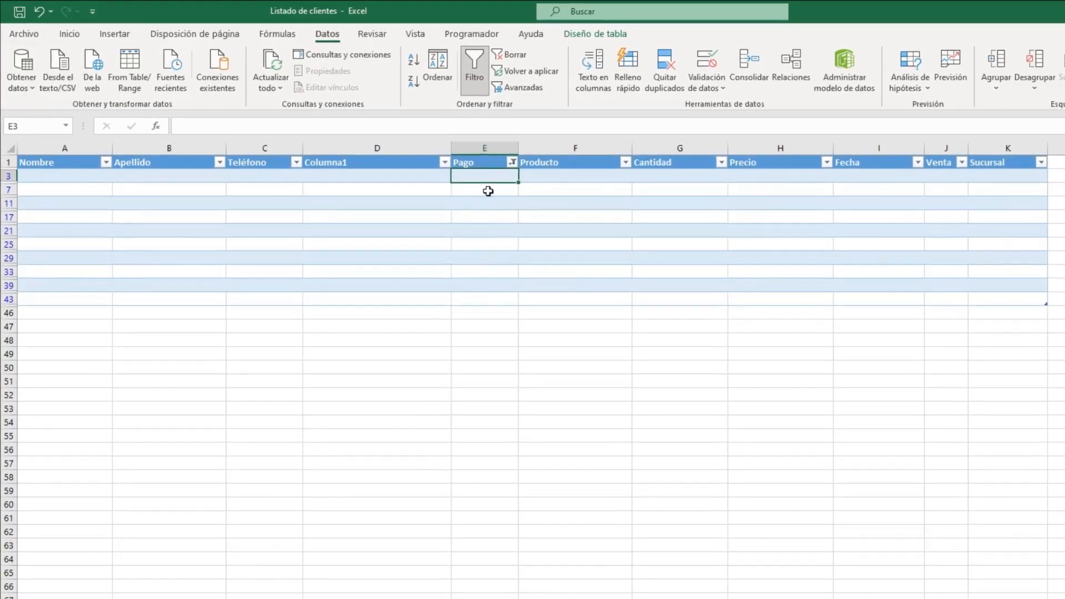
- Delete the entire sheet rows of all the filtered blank records
left_click_drag(488, 177, 500, 307)
right_click(508, 312)
mouse_move(577, 492)
left_click(715, 513)
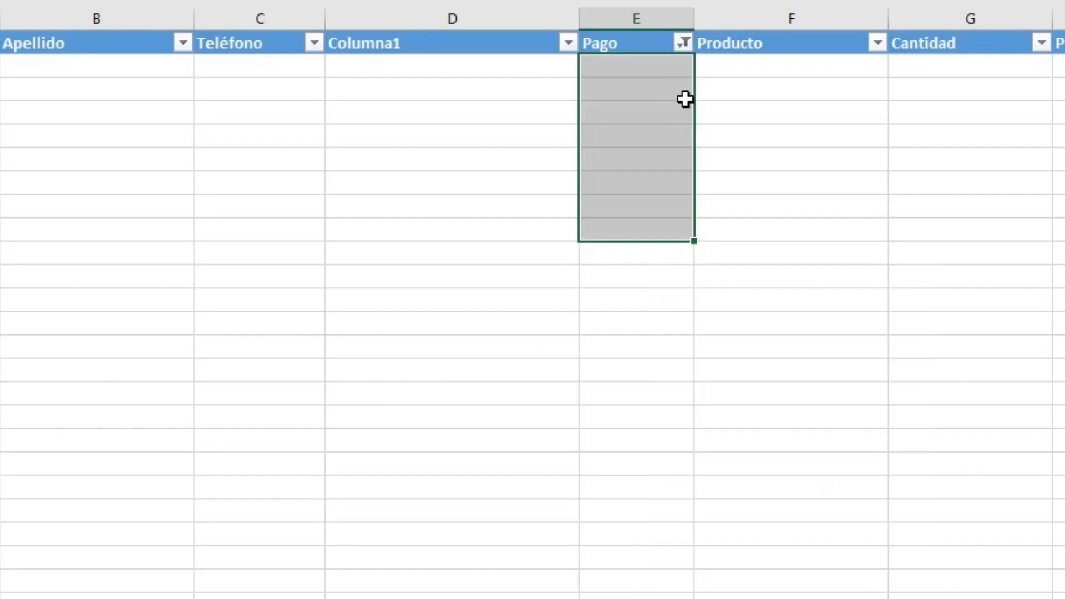
- Show all records again by reselecting every entry in the Pago column filter
left_click(531, 198)
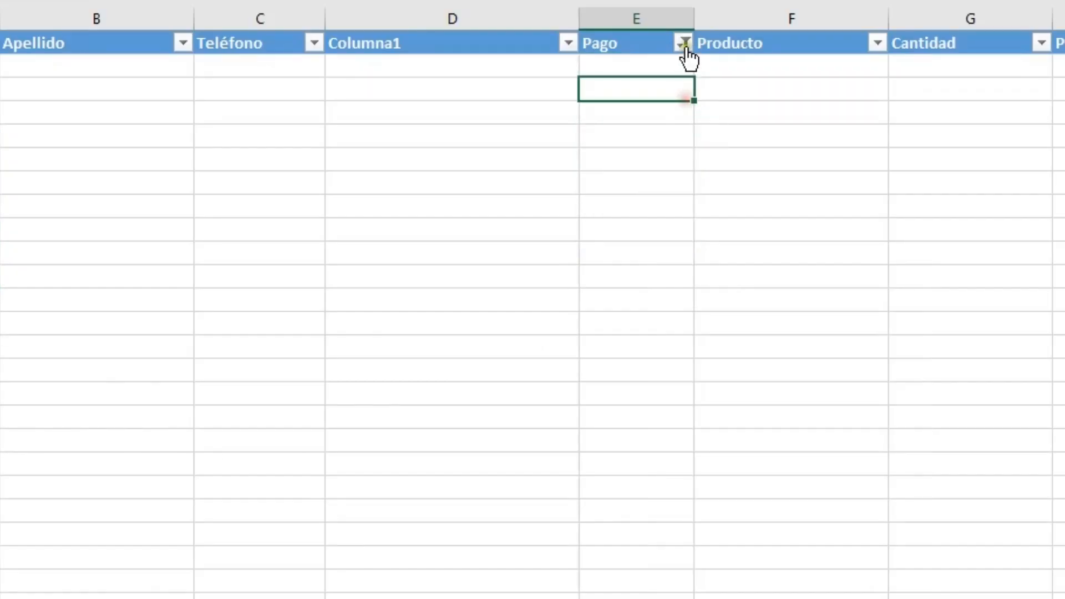
left_click(531, 169)
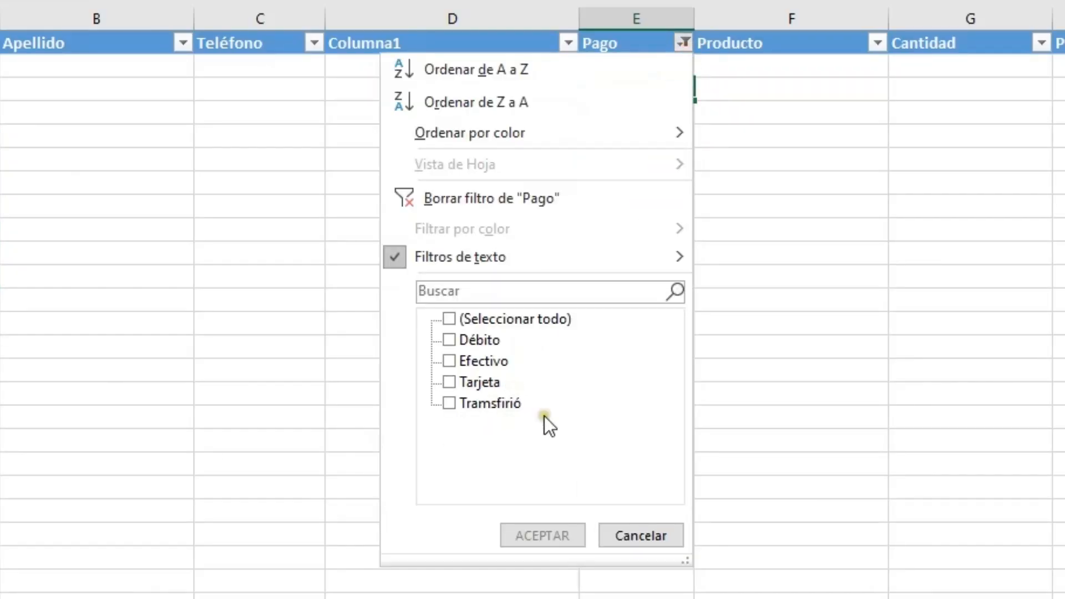
left_click(481, 319)
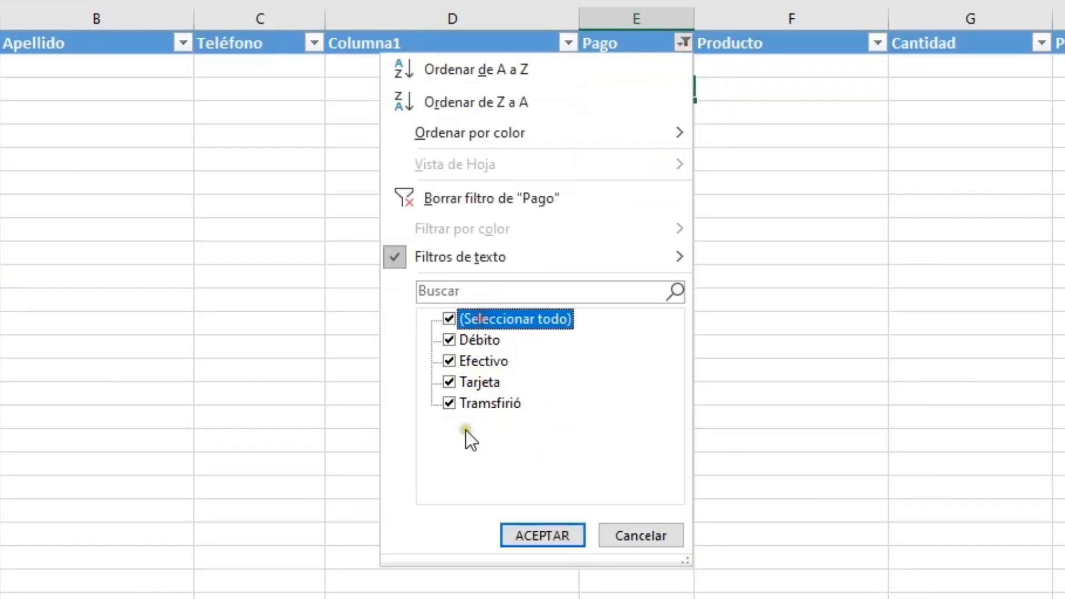
left_click(542, 536)
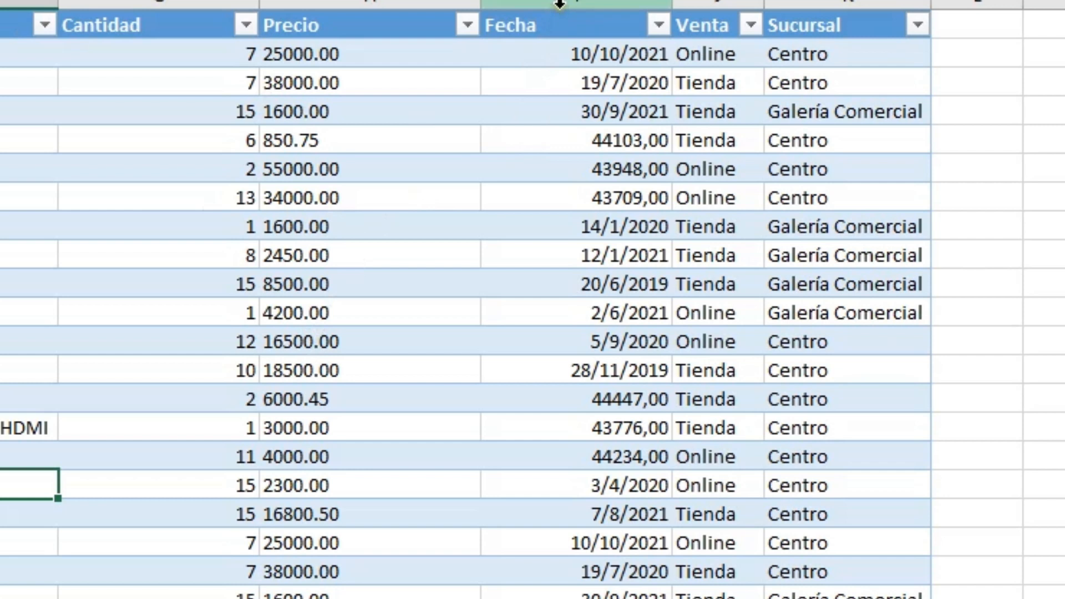
- Format all the dates in the Fecha column as short dates (Fecha corta)
left_click(566, 6)
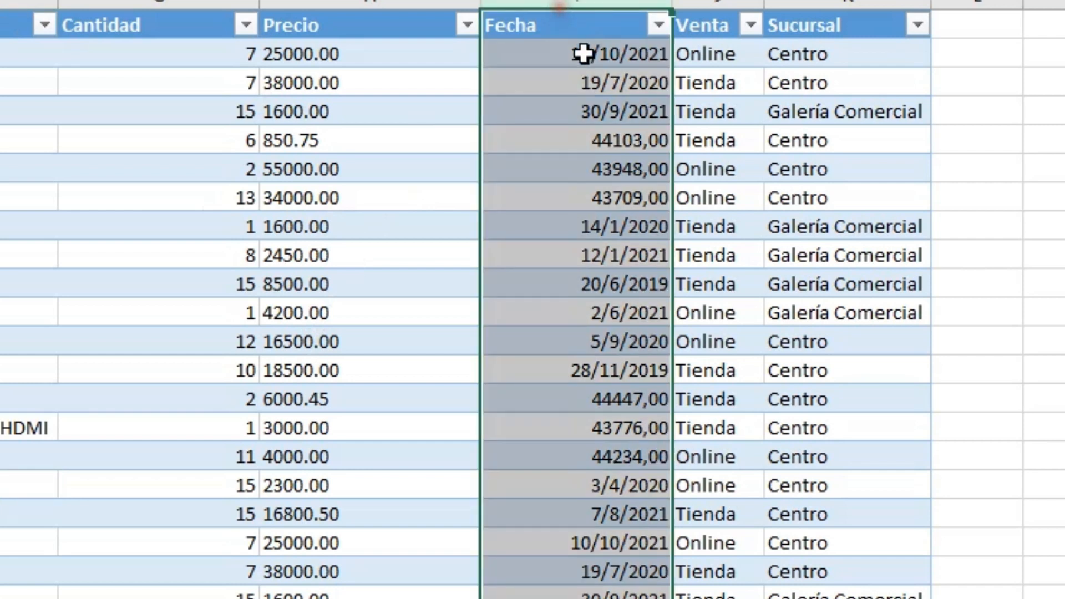
left_click(596, 9)
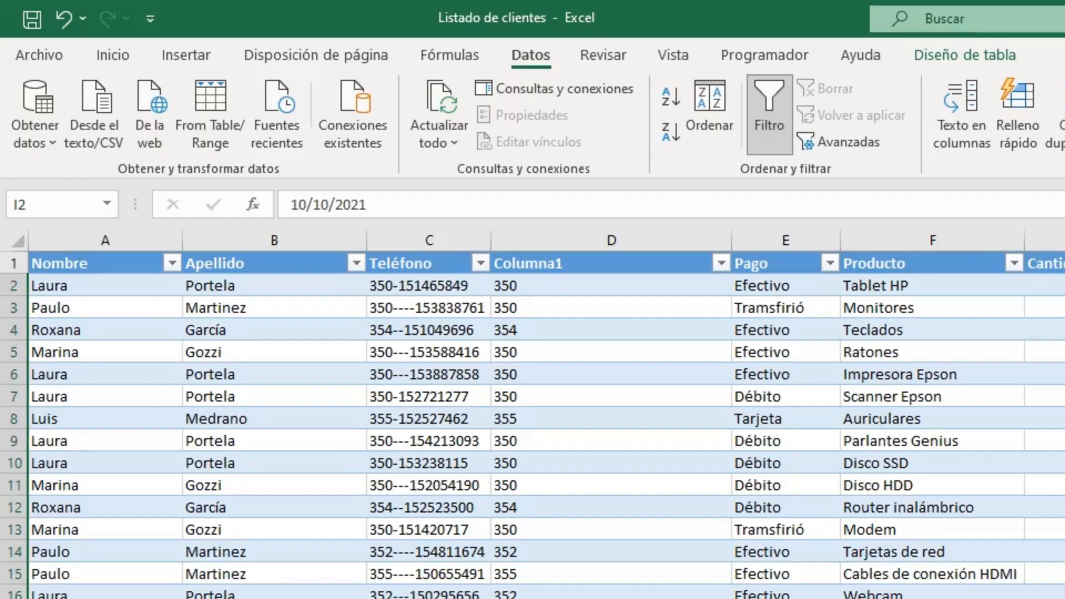
left_click(116, 55)
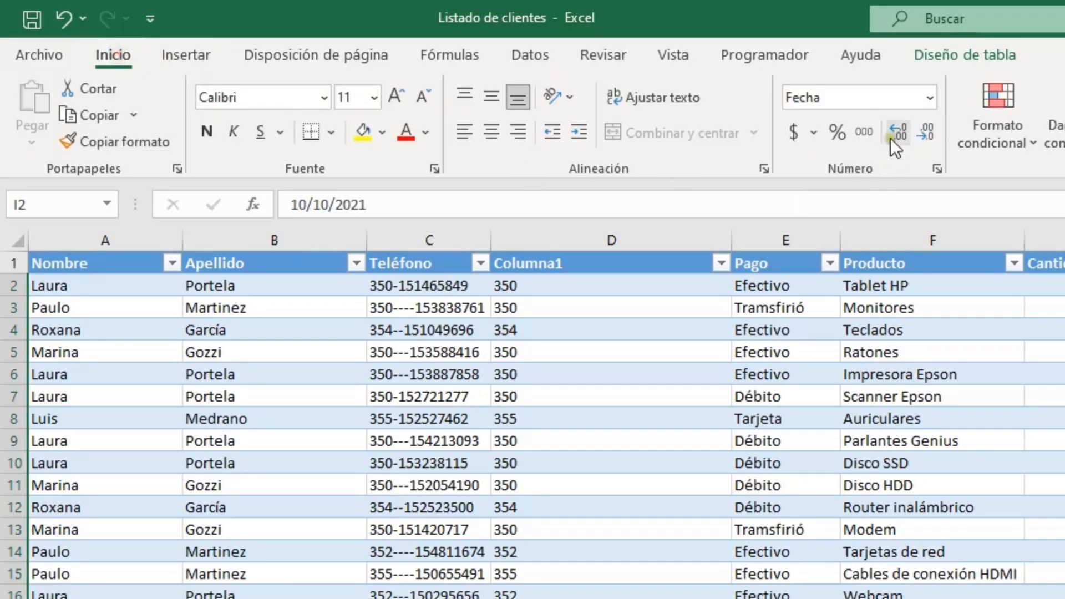
left_click(927, 99)
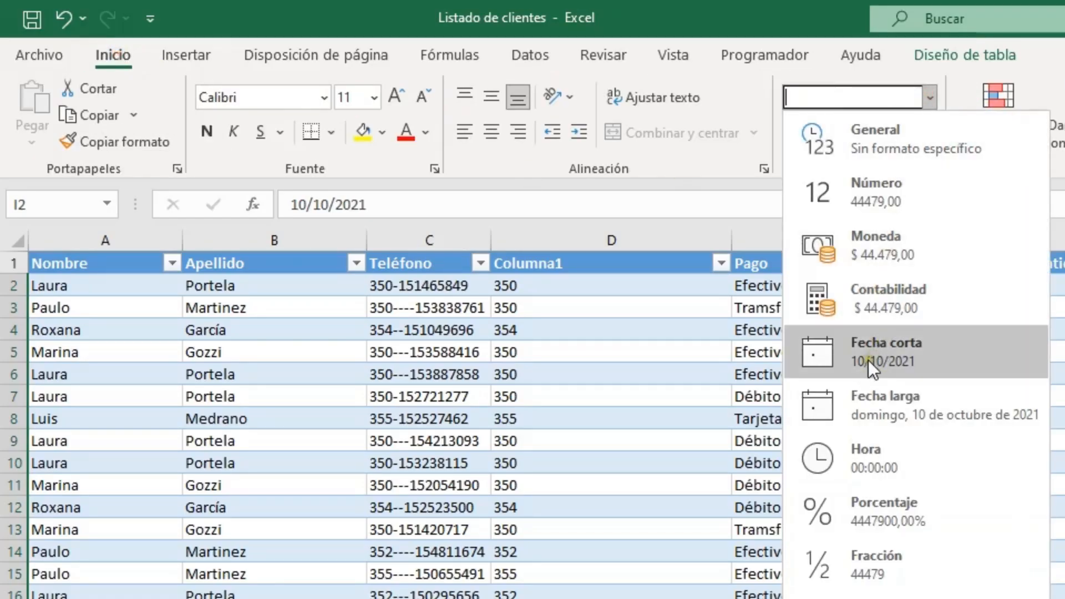
left_click(904, 361)
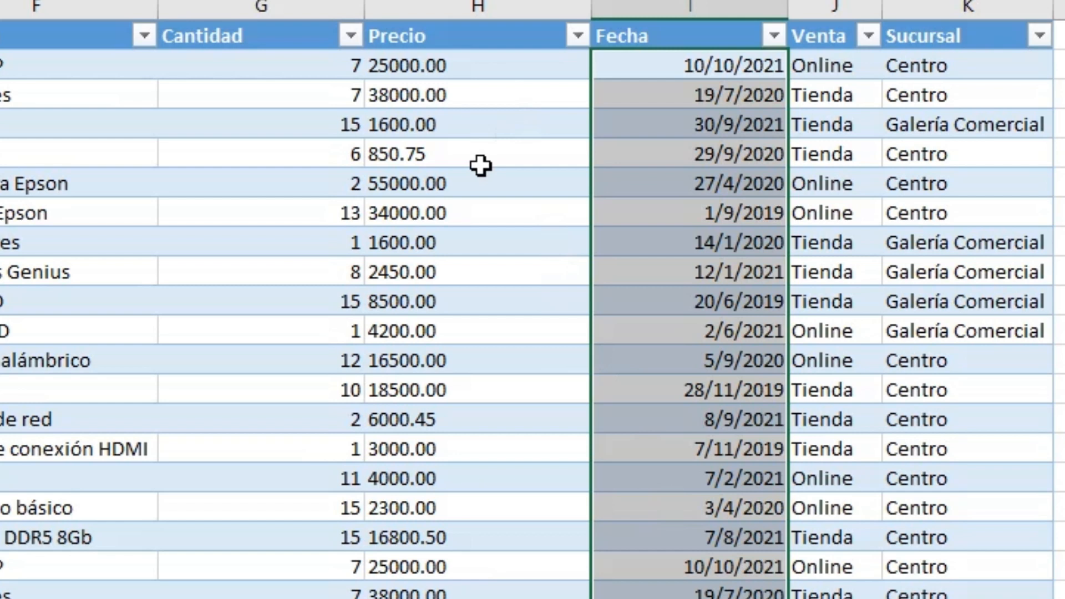
- Compare the alignment of the values in the Cantidad and Precio columns
left_click(268, 64)
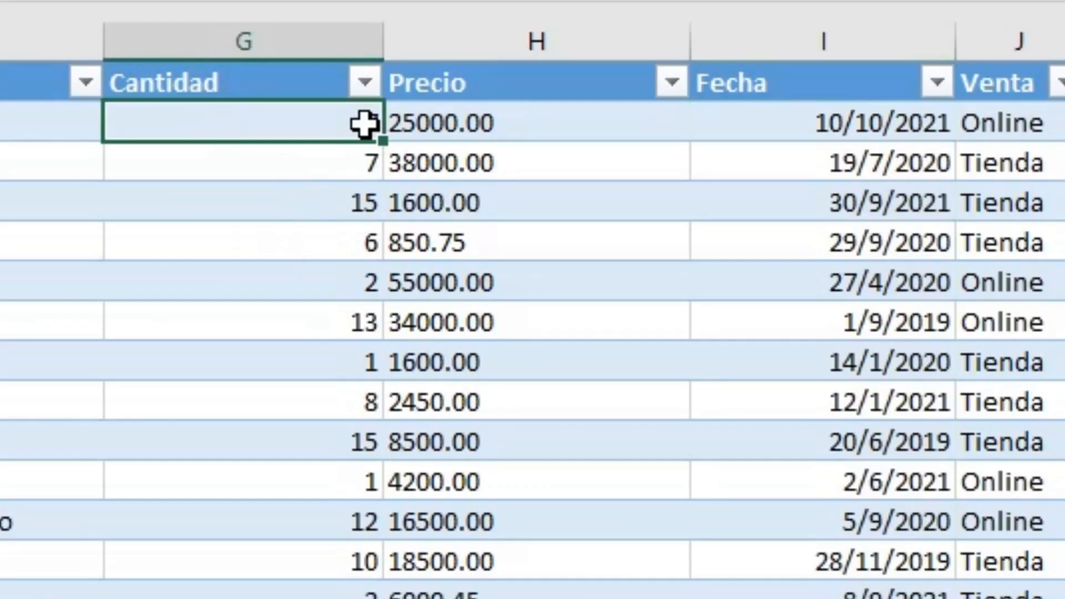
left_click(607, 124)
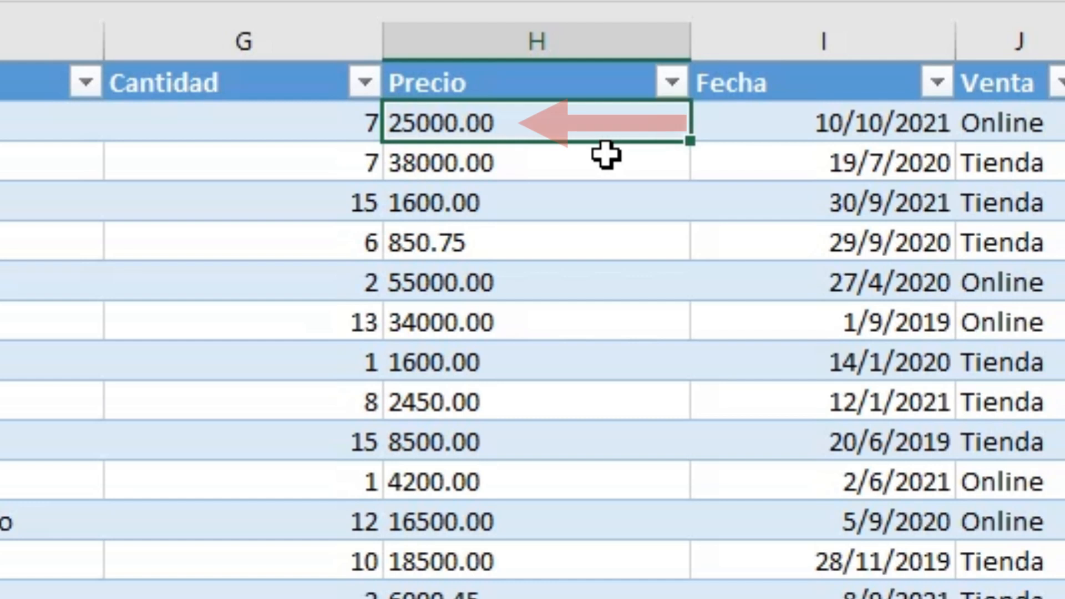
left_click(547, 163)
left_click(548, 241)
left_click(584, 108)
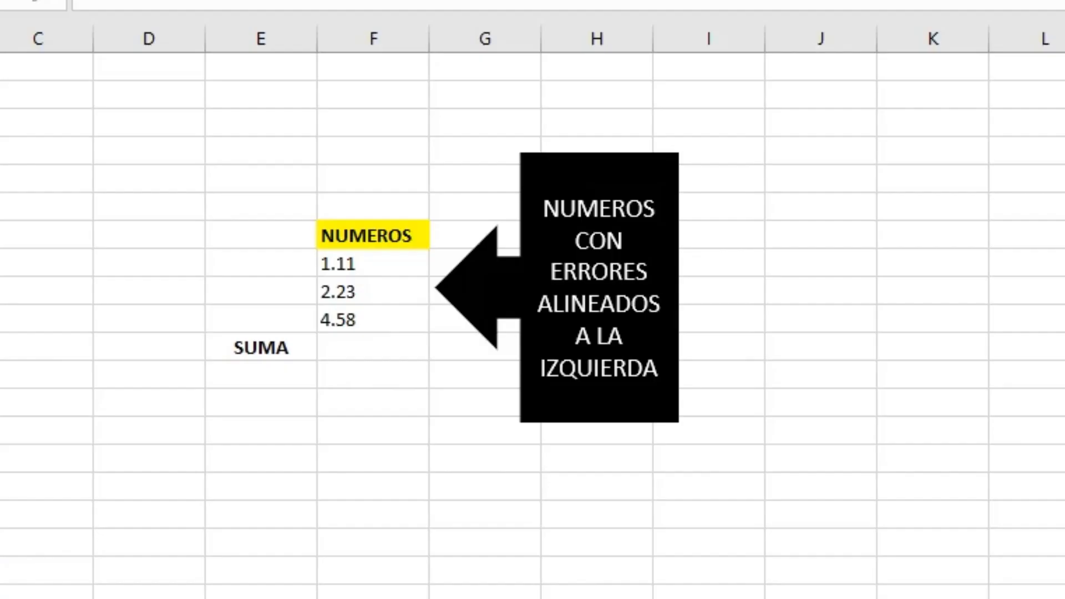
- Add up the three values under NUMEROS with the SUMA function in the cell beside the SUMA label
left_click(357, 349)
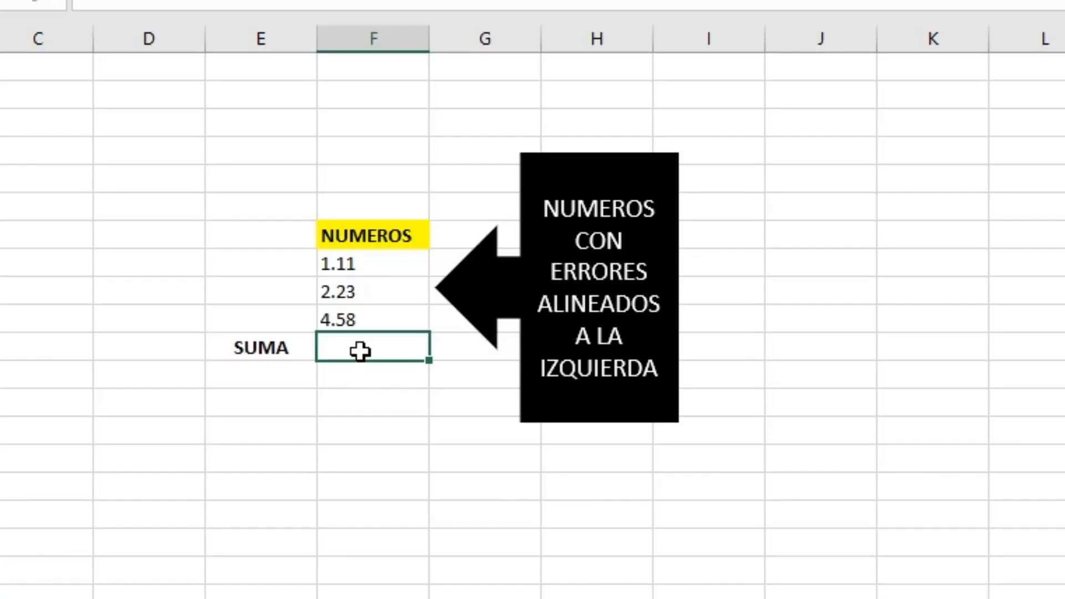
type("=SUMA")
double_click(388, 379)
left_click_drag(344, 263, 344, 319)
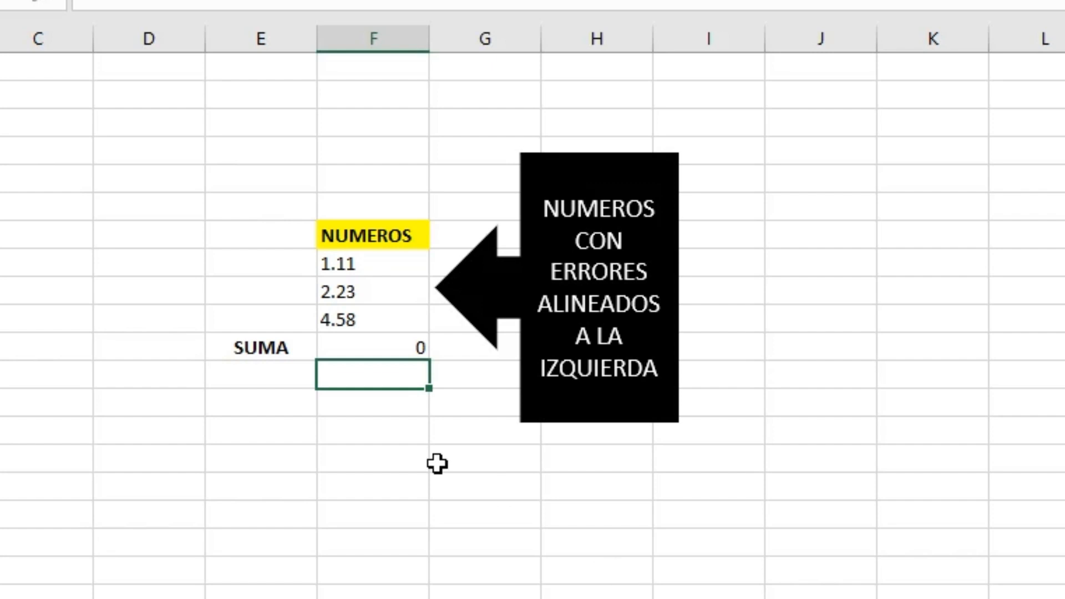
- Add a PROMEDIO label below SUMA and average the three NUMEROS values beside it with the PROMEDIO function
left_click(269, 375)
key("Tab")
type("=PROME")
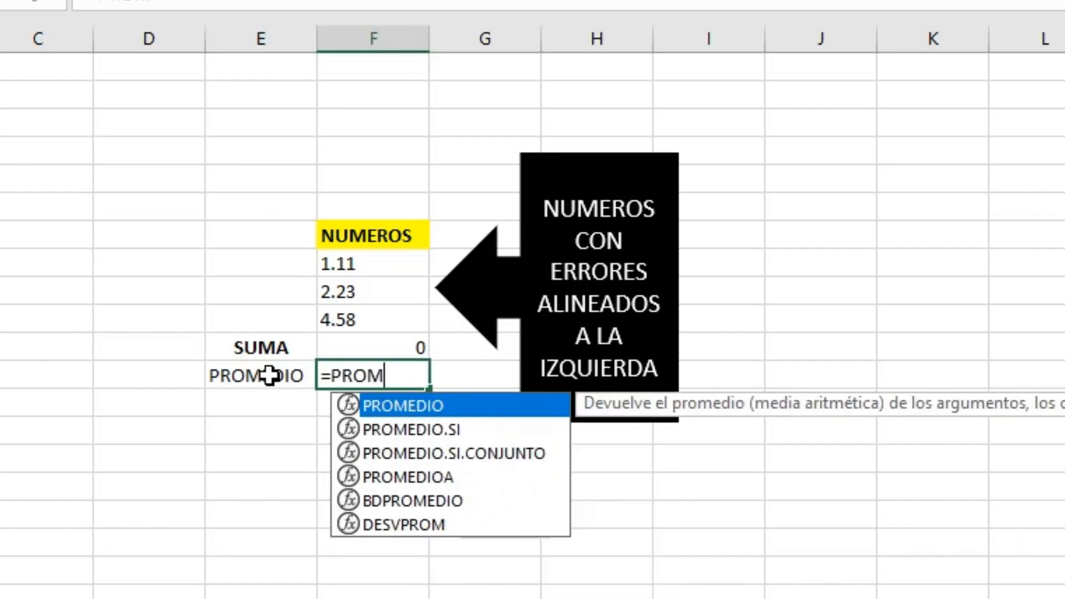
double_click(390, 401)
left_click_drag(362, 269, 364, 312)
key("Return")
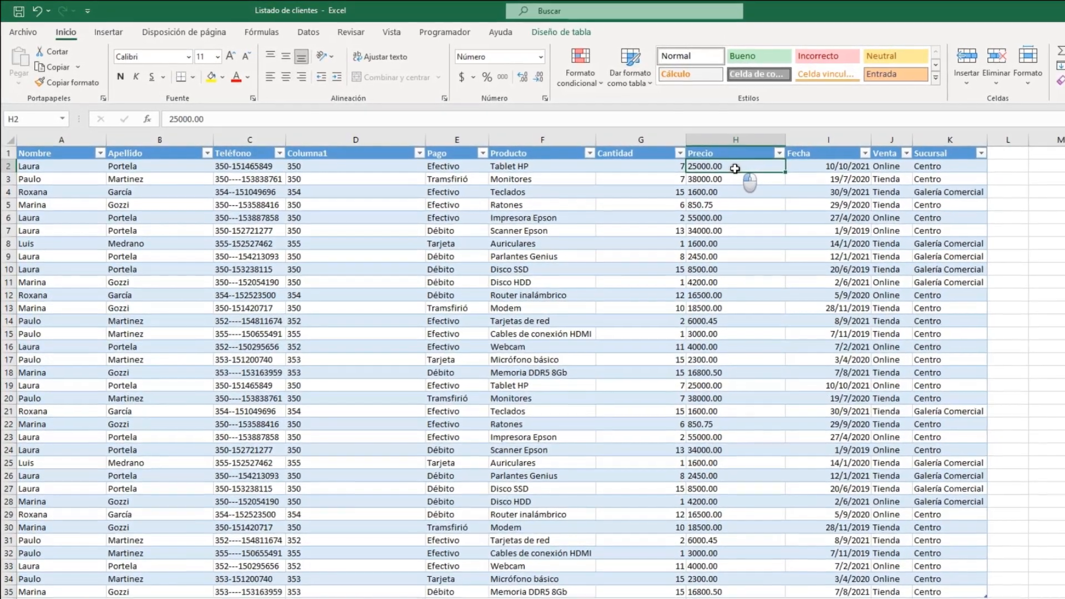
- Replace every period with a comma in all the Precio column values of the client list
left_click_drag(735, 169, 743, 588)
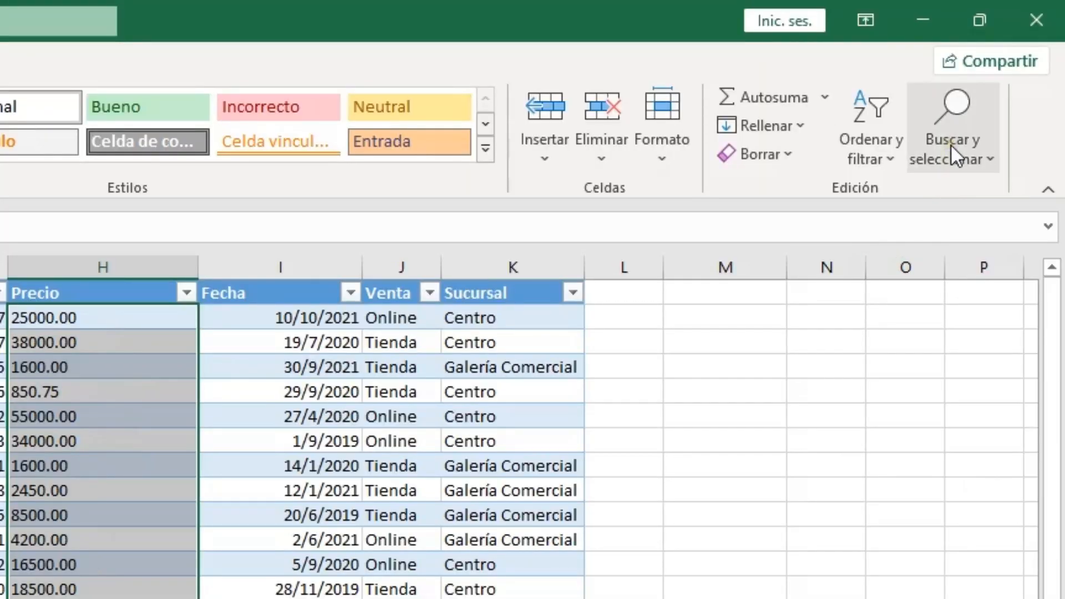
left_click(950, 144)
left_click(940, 240)
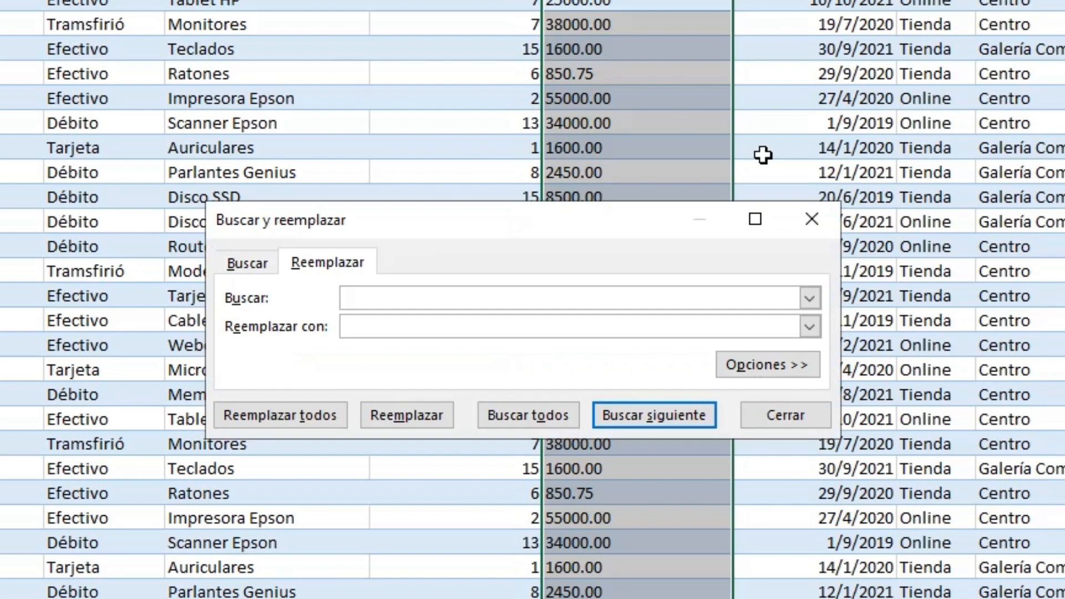
type(".")
left_click(528, 324)
type(",")
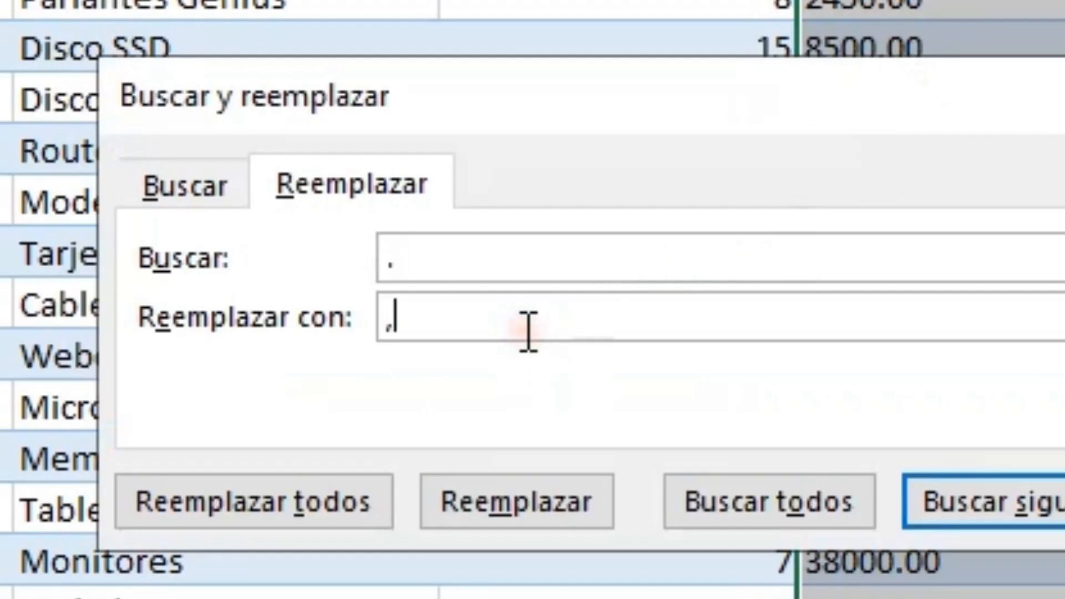
left_click(331, 506)
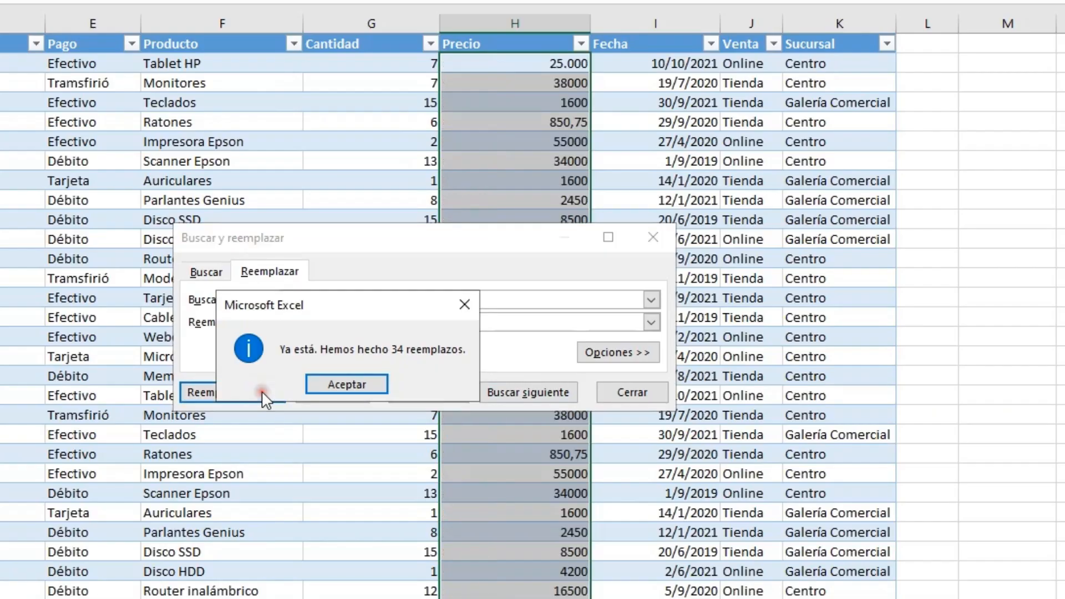
left_click(421, 384)
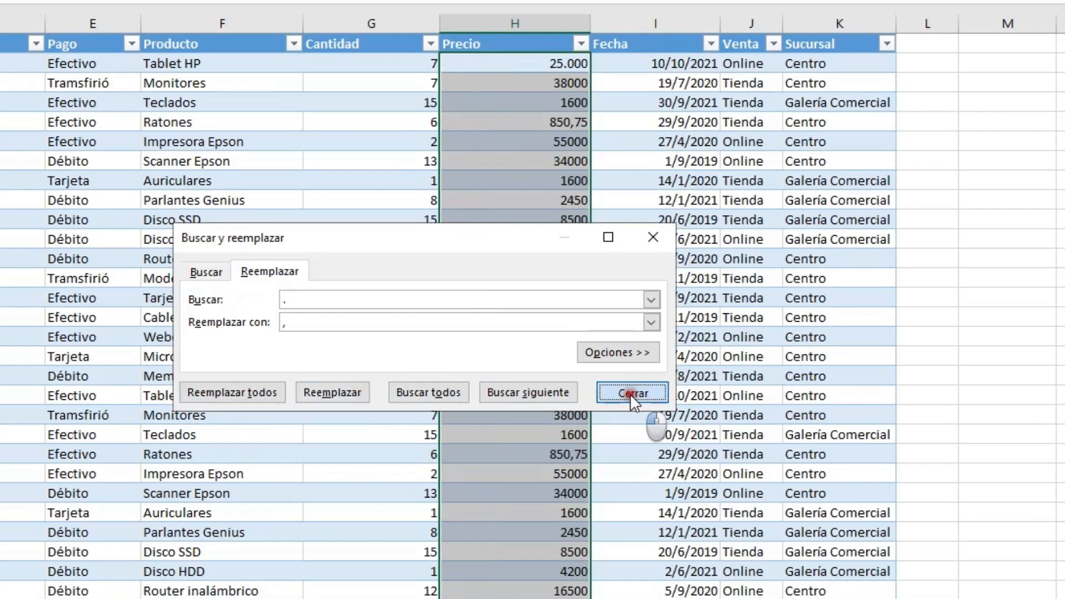
left_click(632, 393)
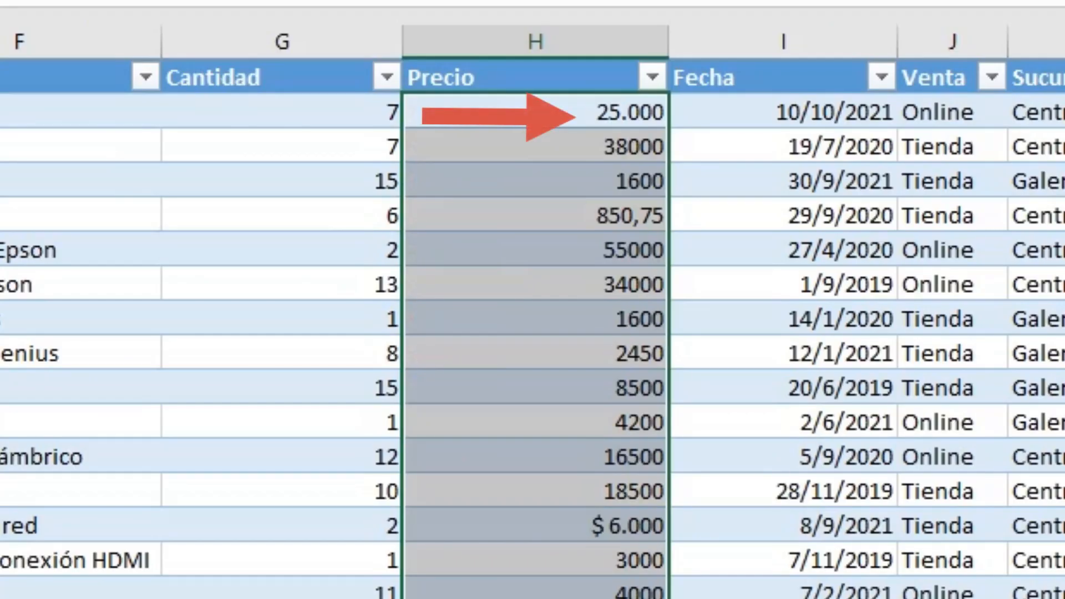
- Select all the price values in the Precio column, from the first record to the last
left_click(557, 552)
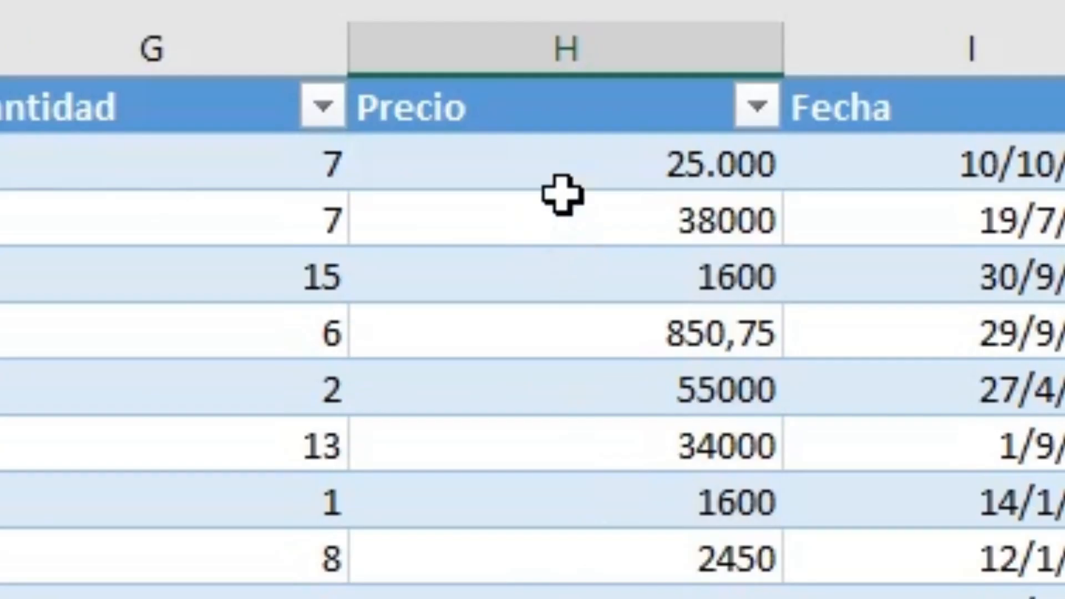
left_click(532, 123)
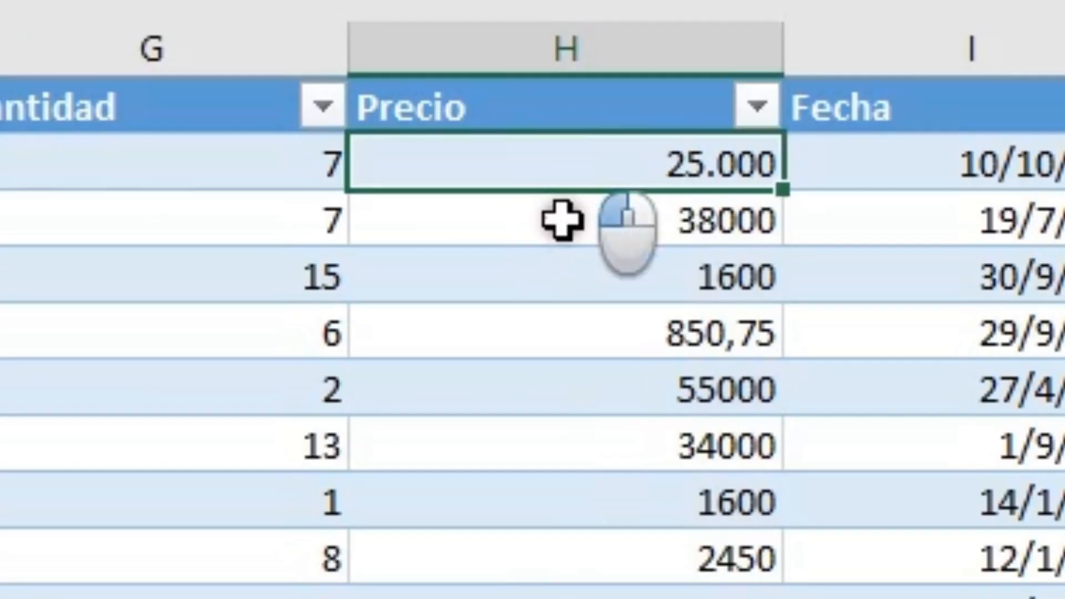
key("ctrl+shift+Down")
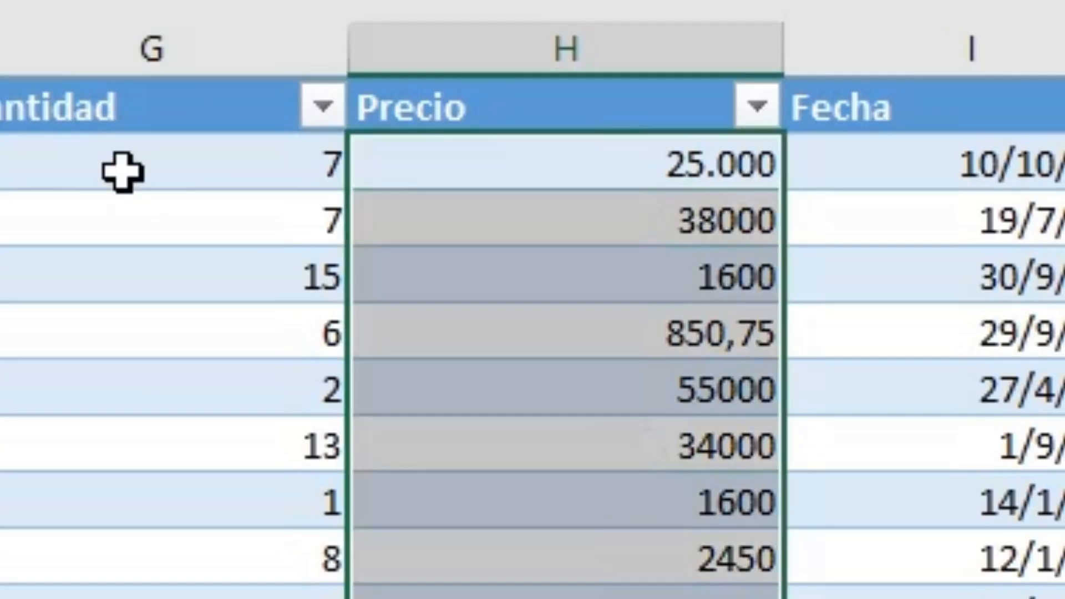